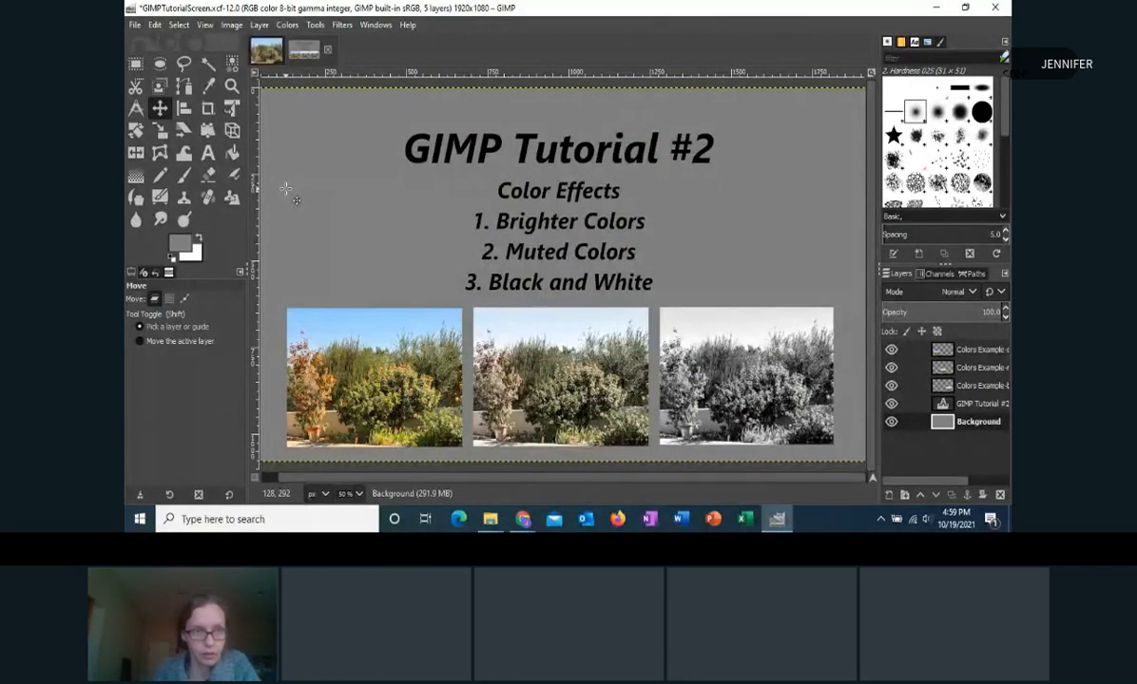
Switch from the tutorial title image to the open Colors Example garden photo
click(267, 57)
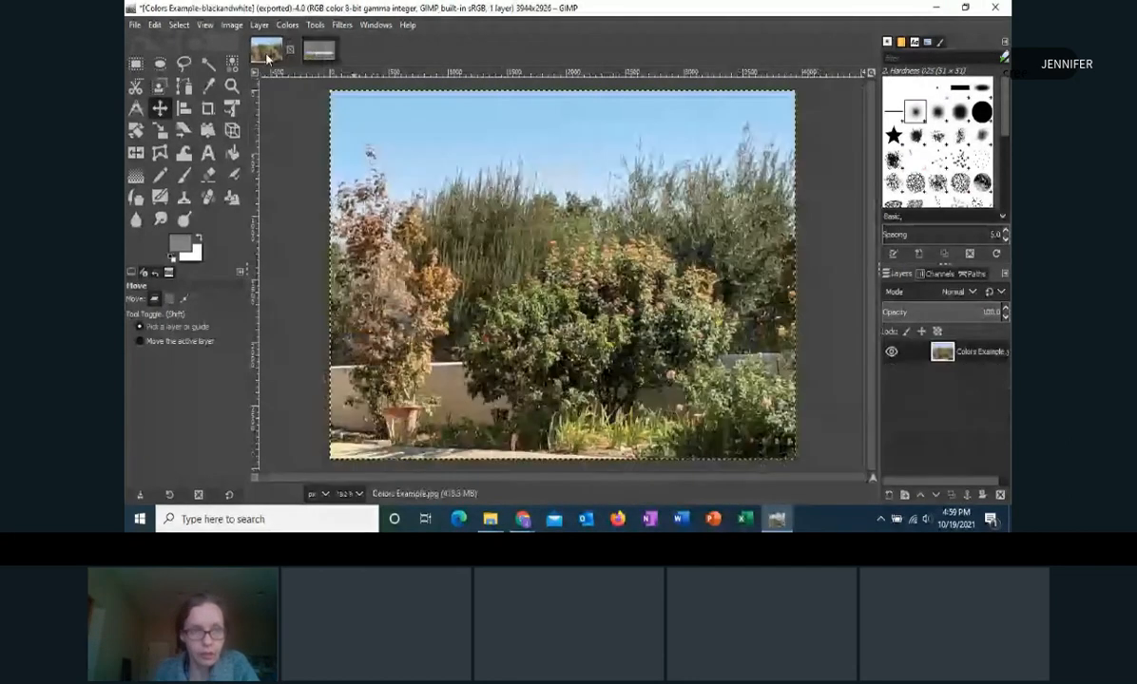
click(311, 57)
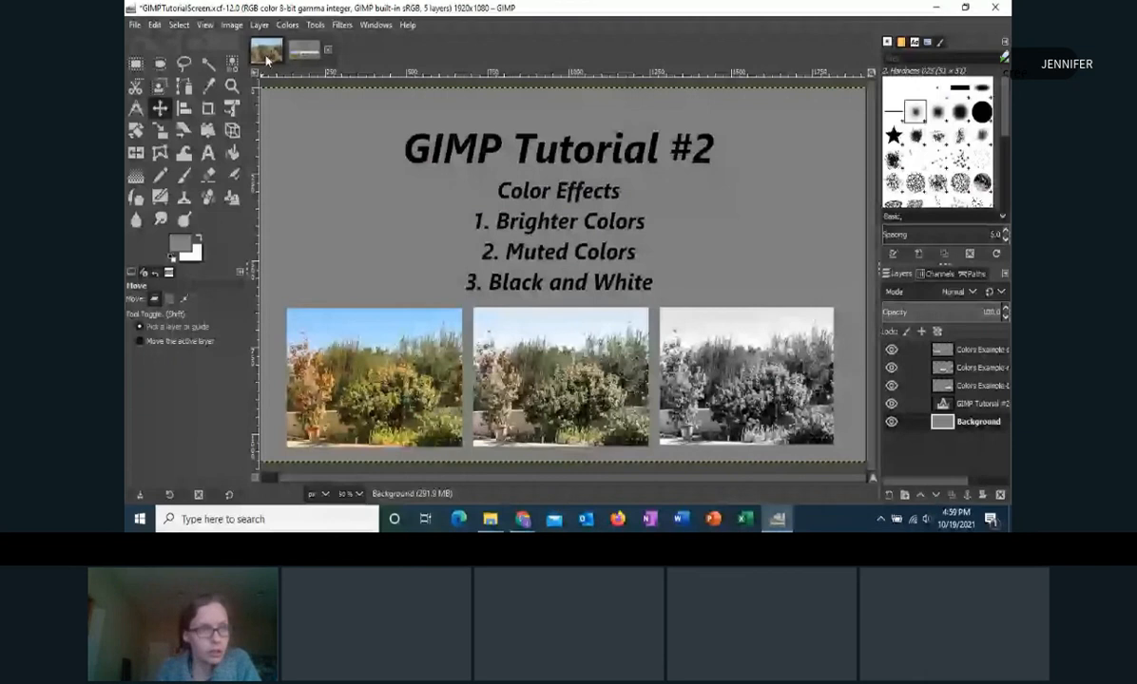
click(266, 57)
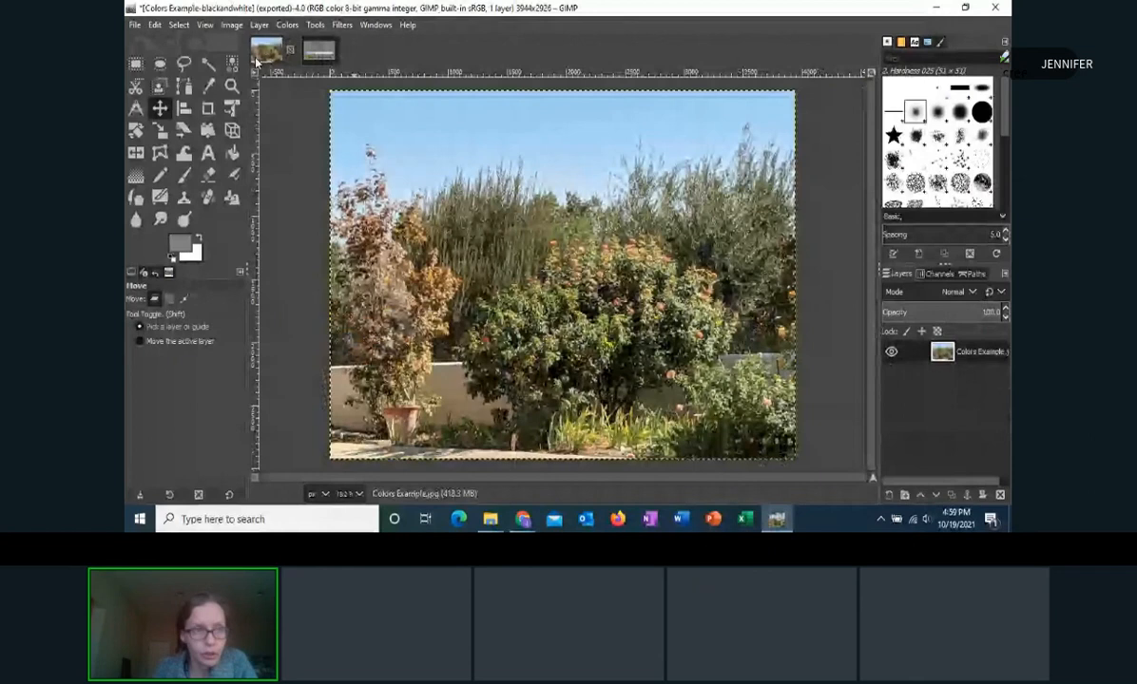
click(135, 27)
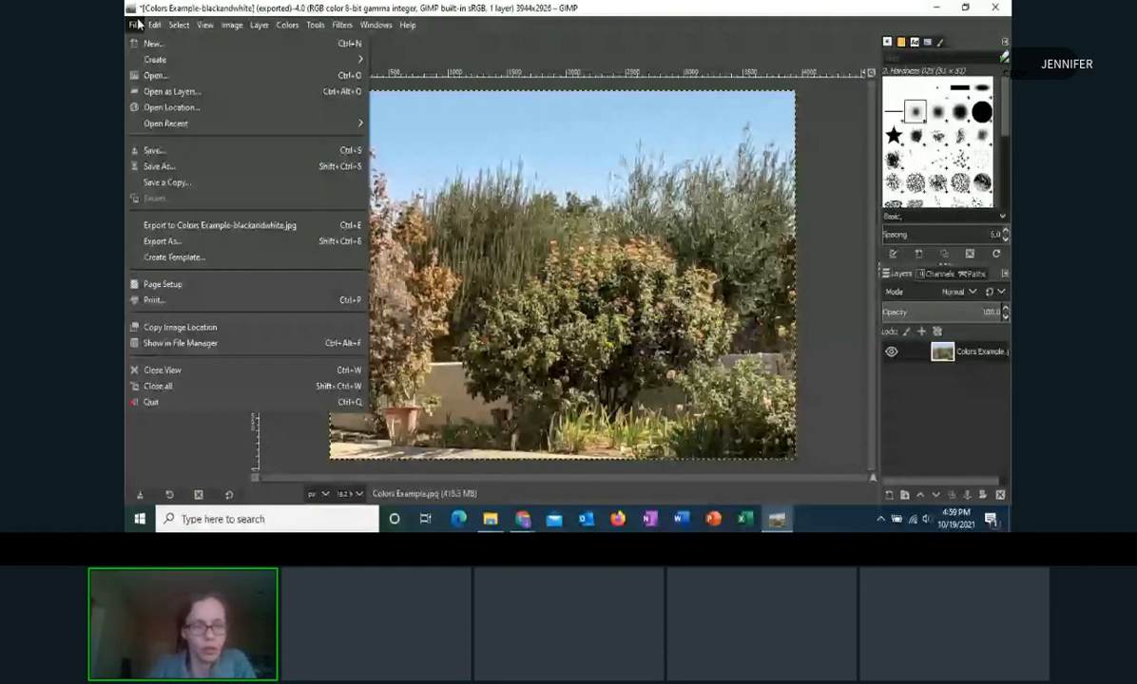
click(131, 26)
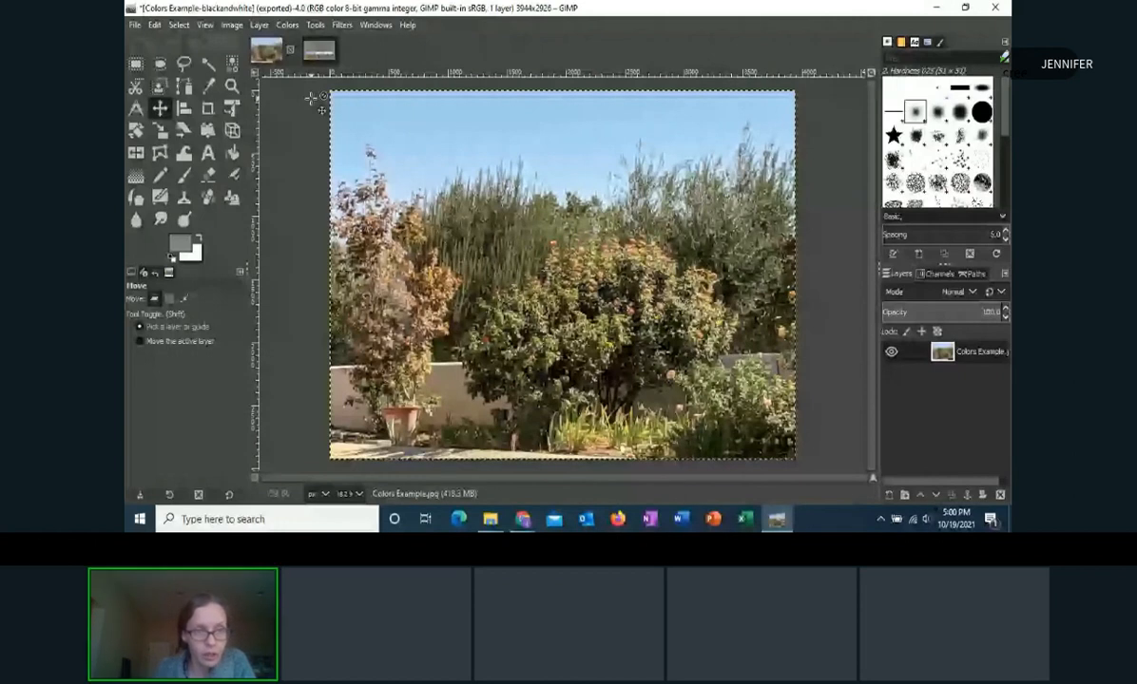
Start a Hue-Saturation adjustment on the garden photo, set the overall saturation to 76.8 and compare it with the original in split view
click(288, 29)
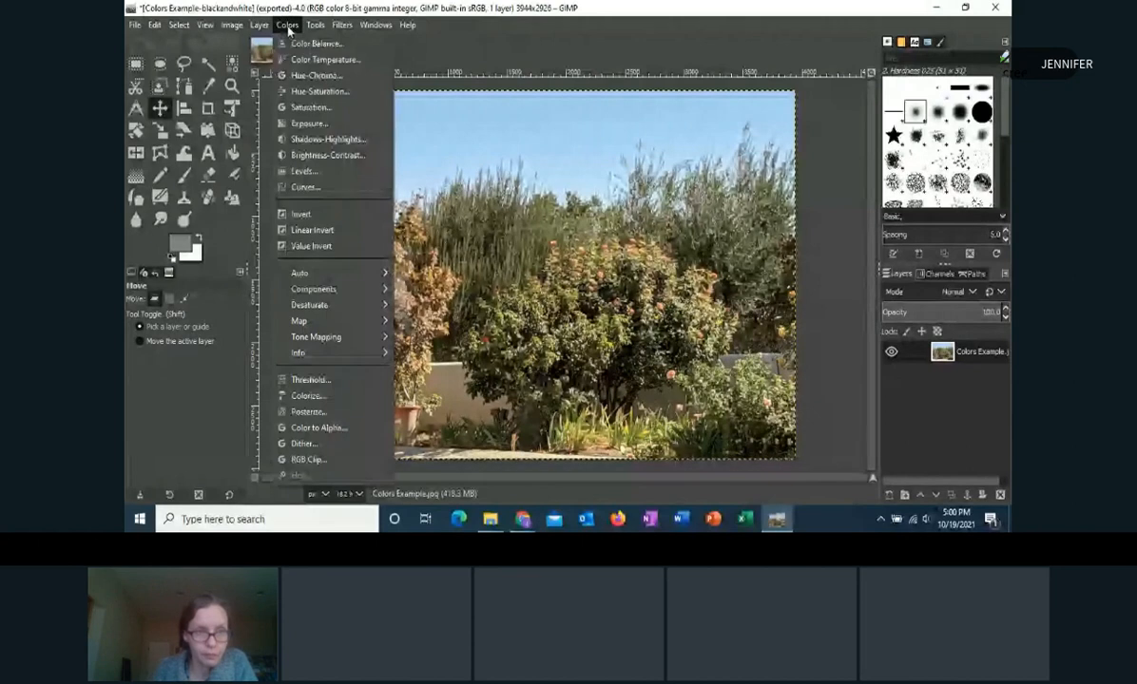
click(311, 92)
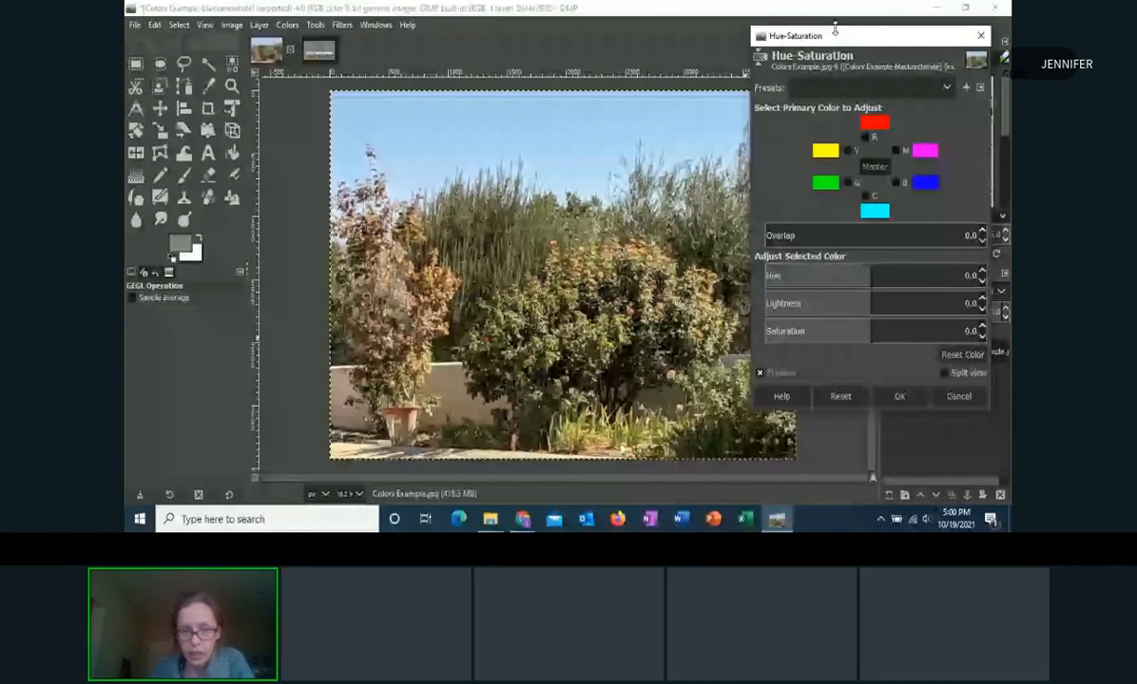
drag(870, 332, 952, 332)
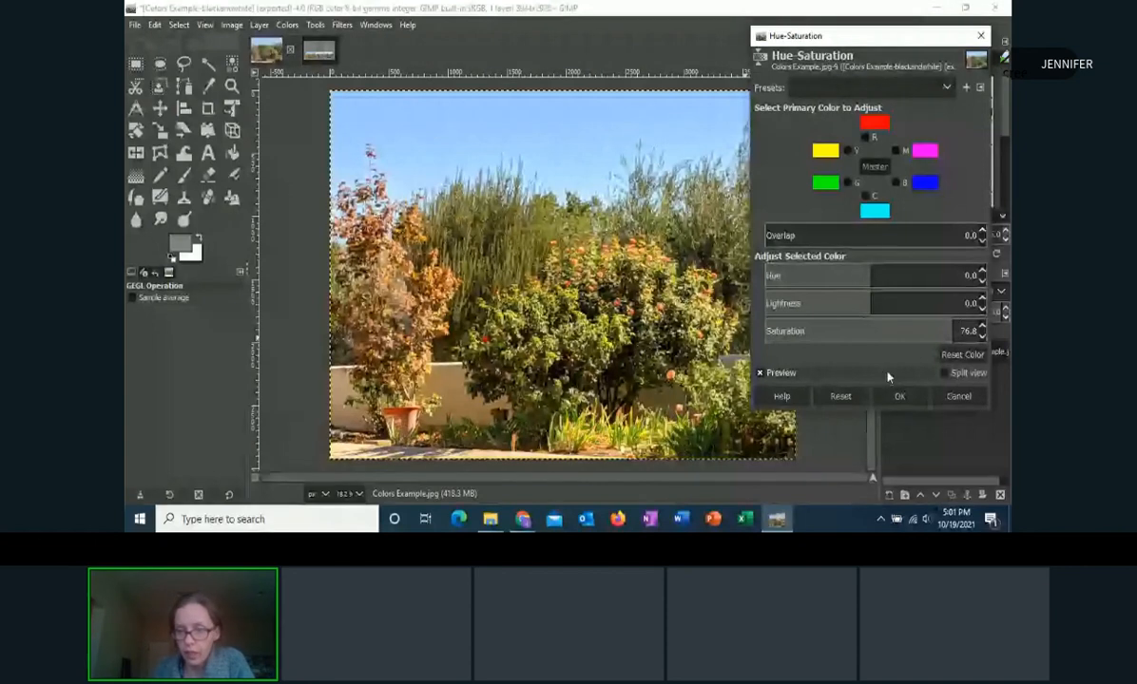
click(944, 375)
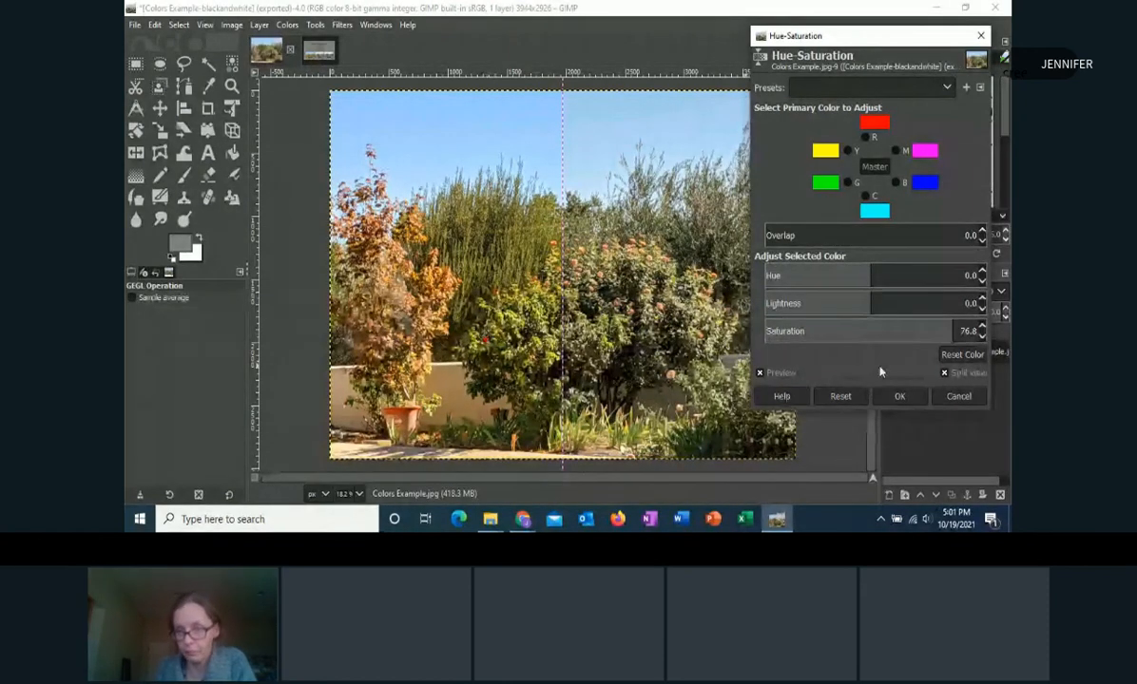
click(943, 375)
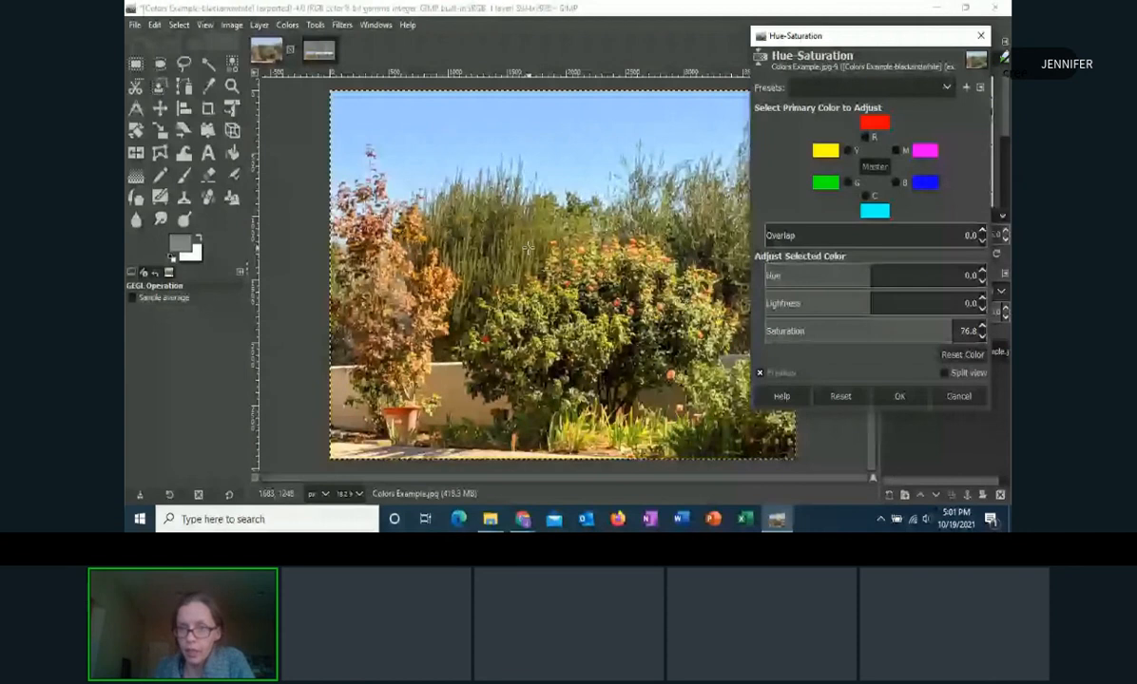
Raise the saturation of the red primary color to about 84 in the Hue-Saturation adjustment
click(865, 136)
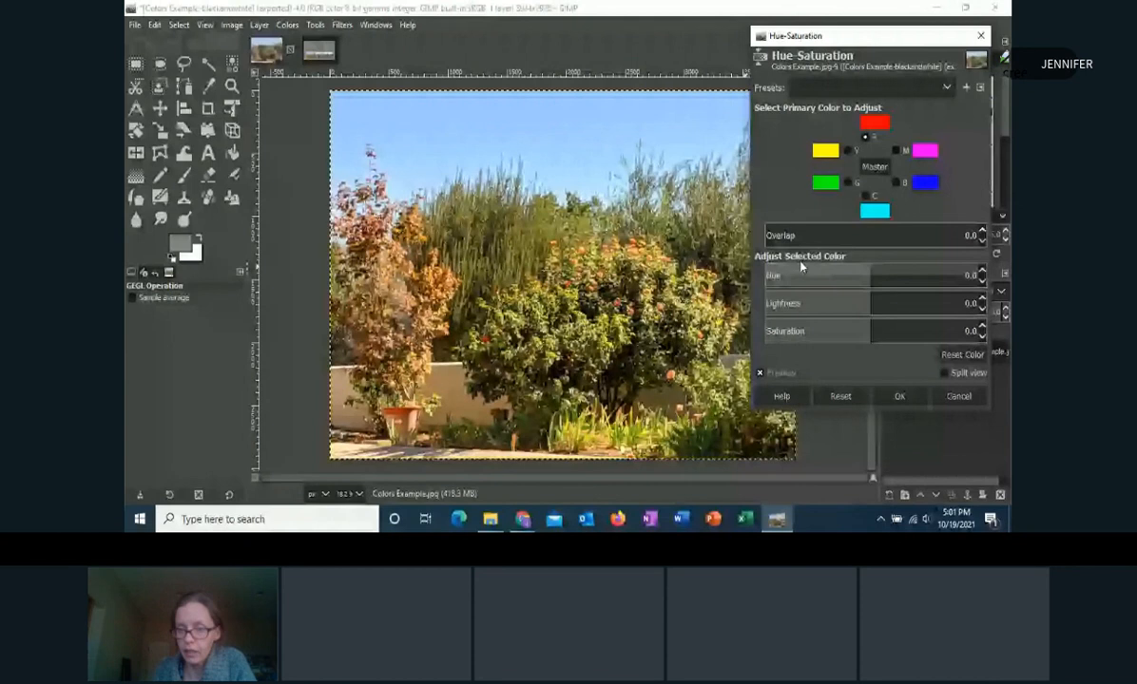
click(953, 330)
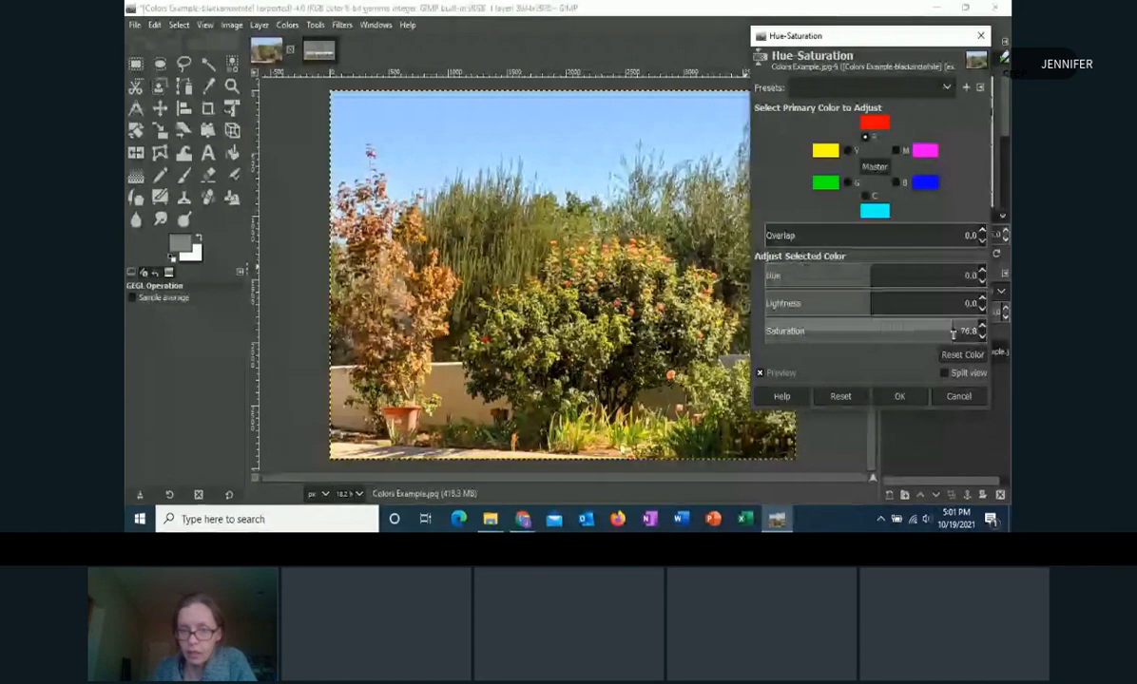
drag(952, 331, 961, 332)
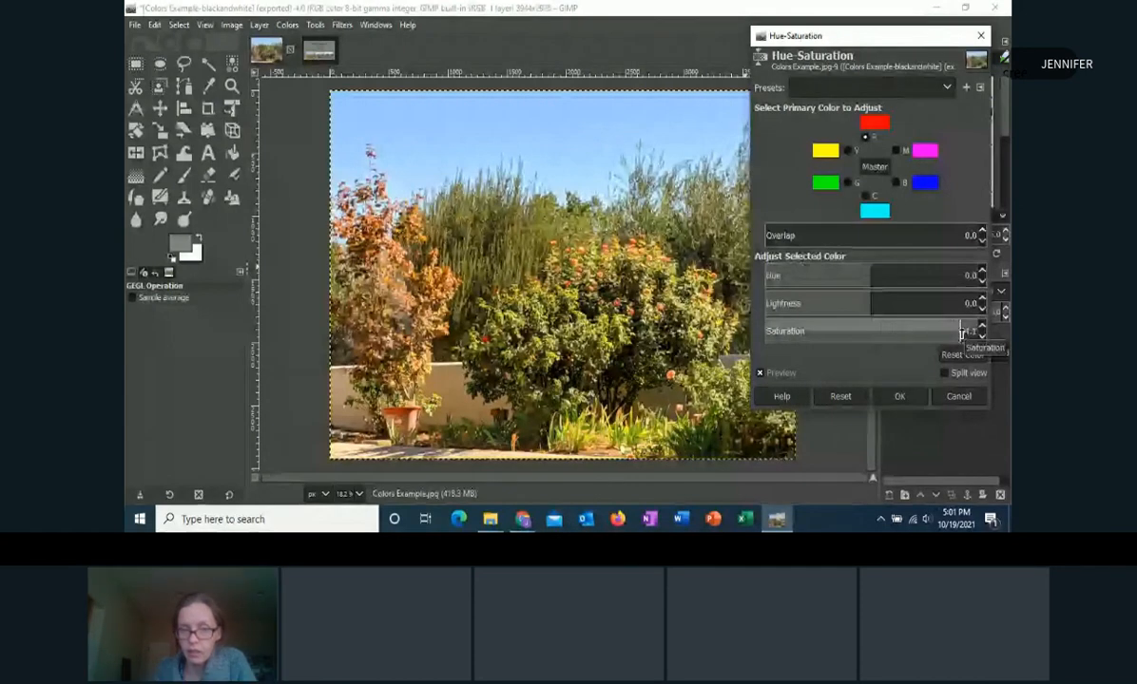
Set the saturation of the magenta primary color to 83.7
click(895, 150)
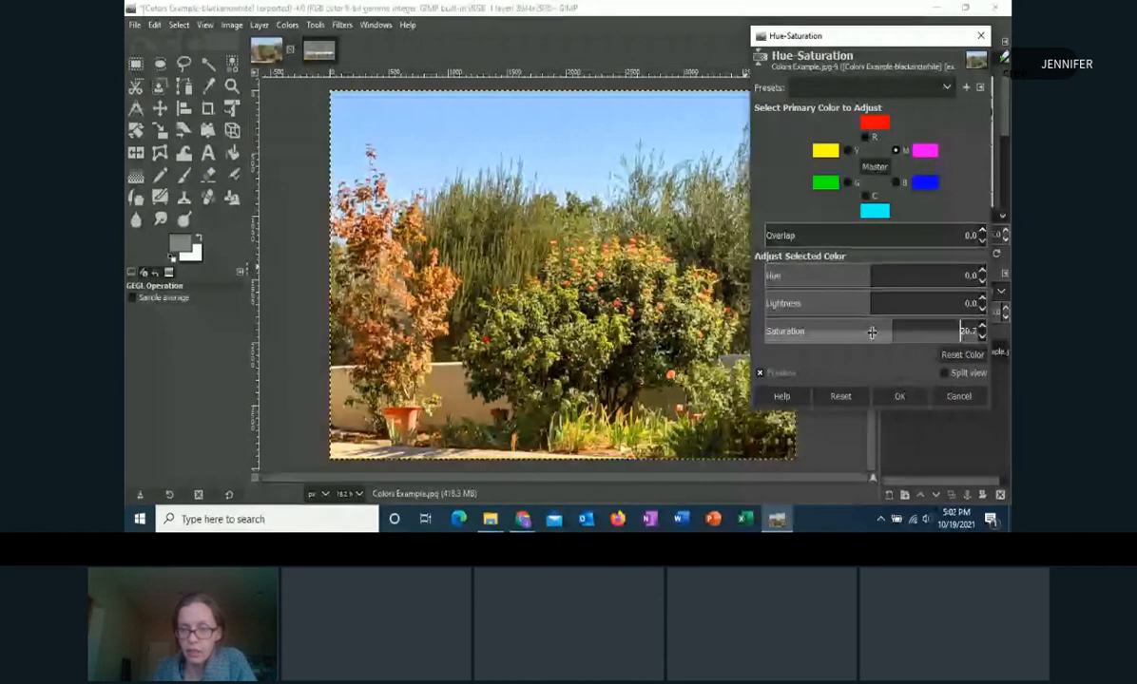
drag(872, 331, 937, 340)
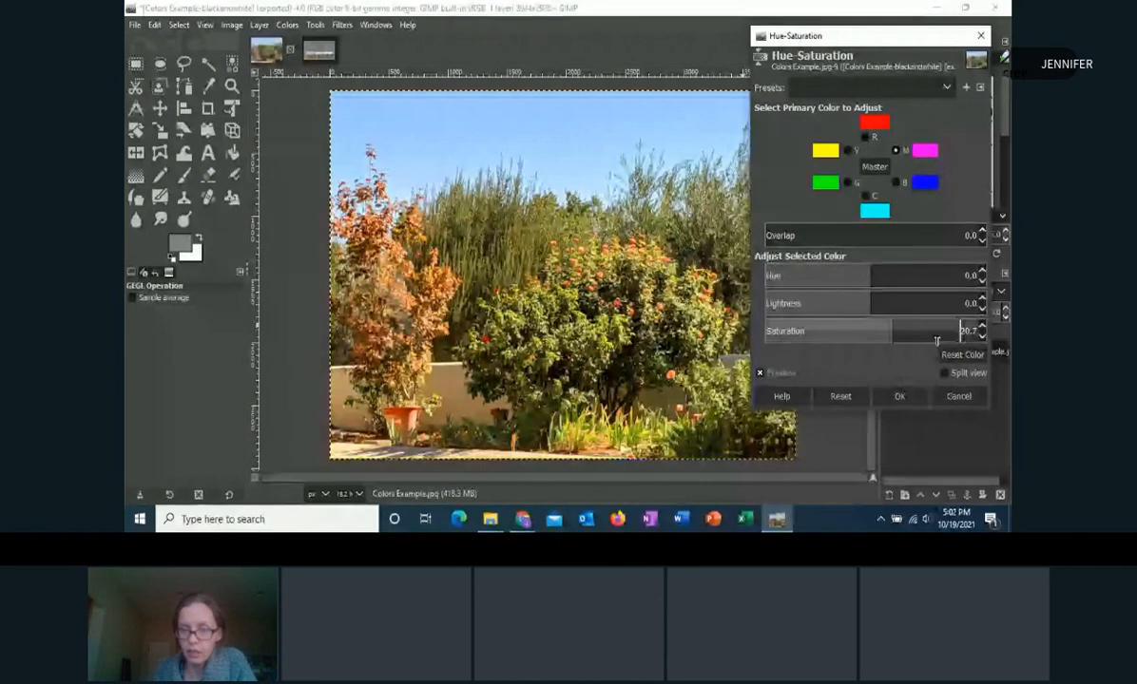
click(983, 329)
click(984, 329)
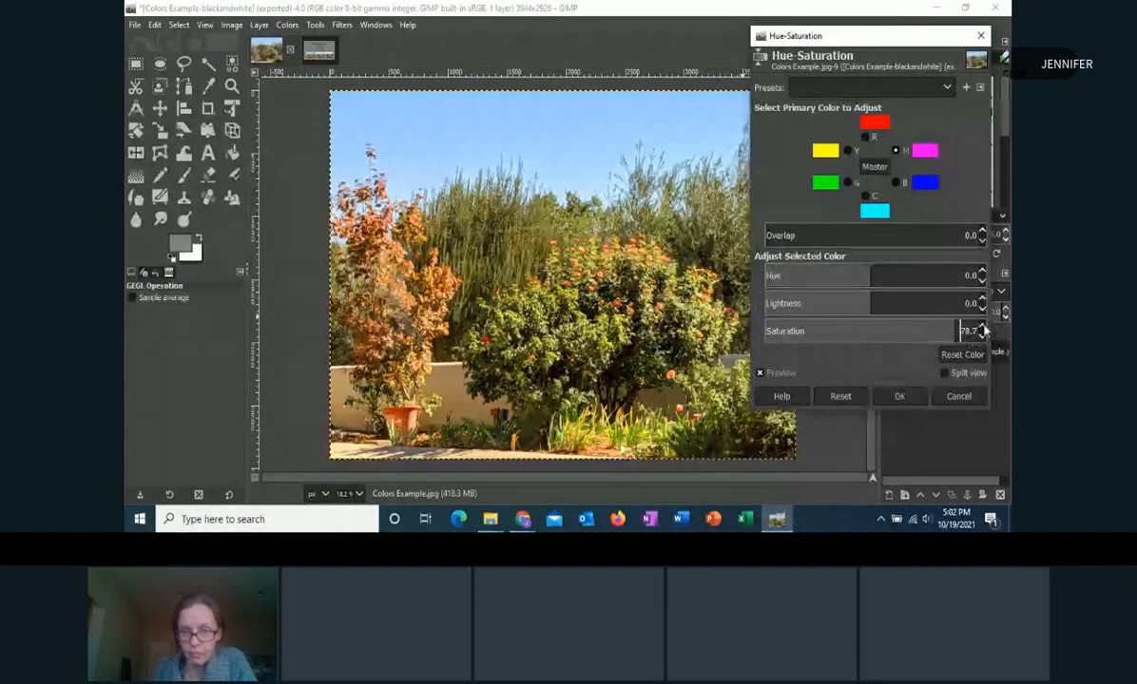
click(984, 329)
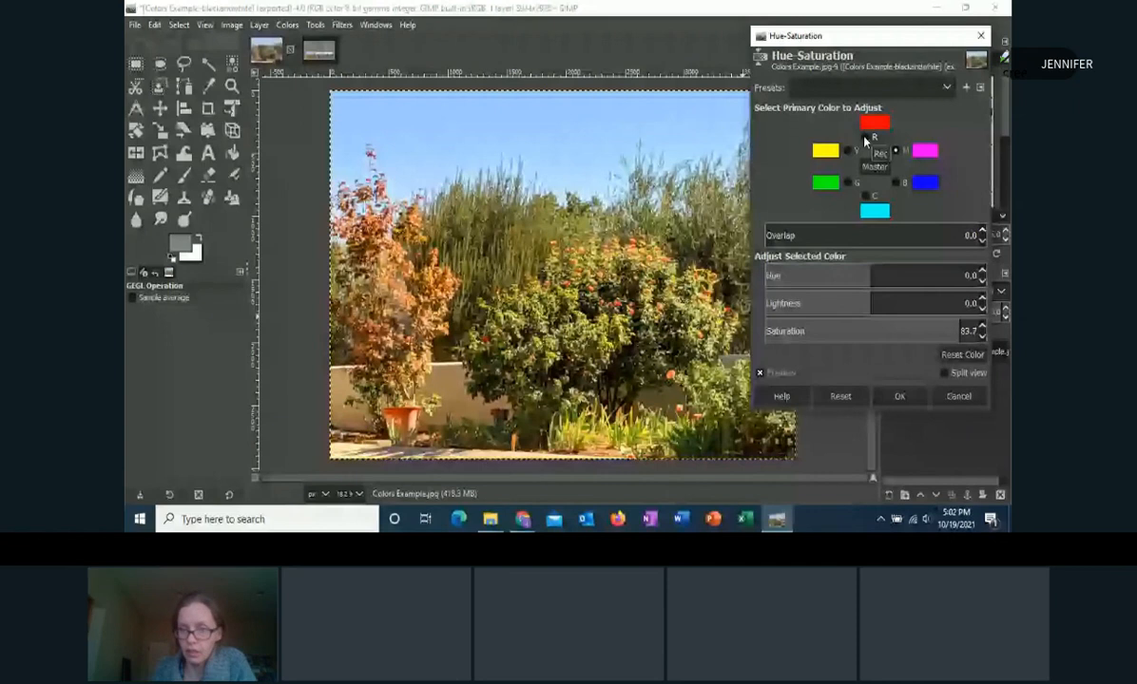
Raise the yellow saturation to 44.4 and apply the Hue-Saturation adjustment after checking it in split view
click(870, 332)
drag(870, 332, 983, 330)
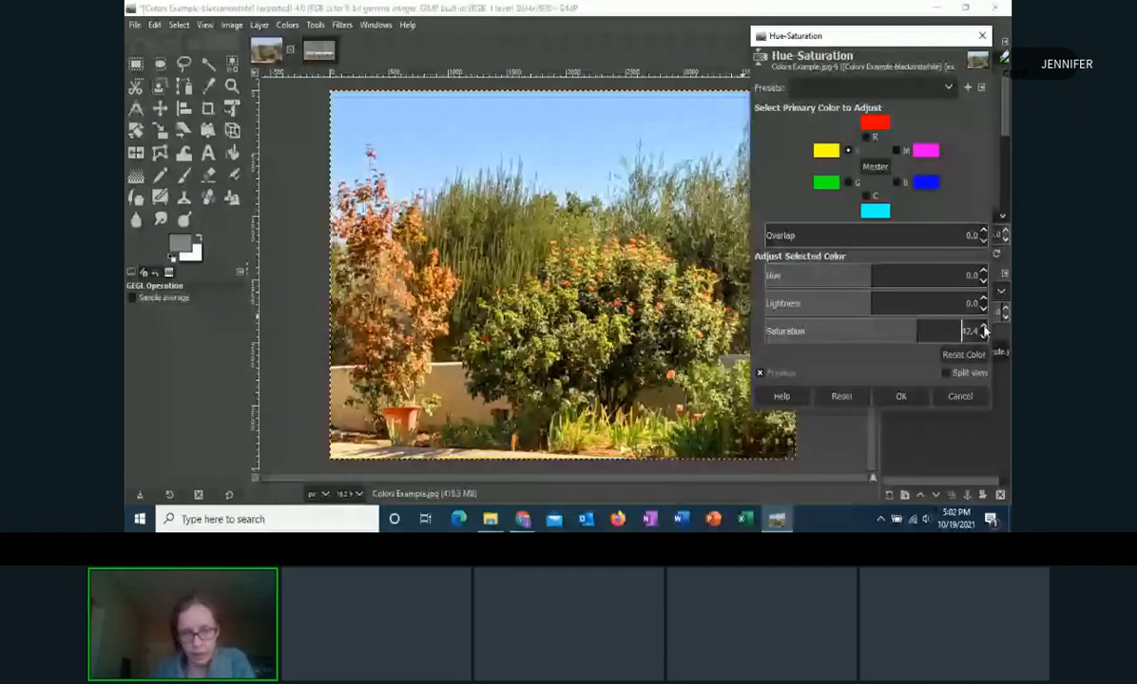
click(946, 373)
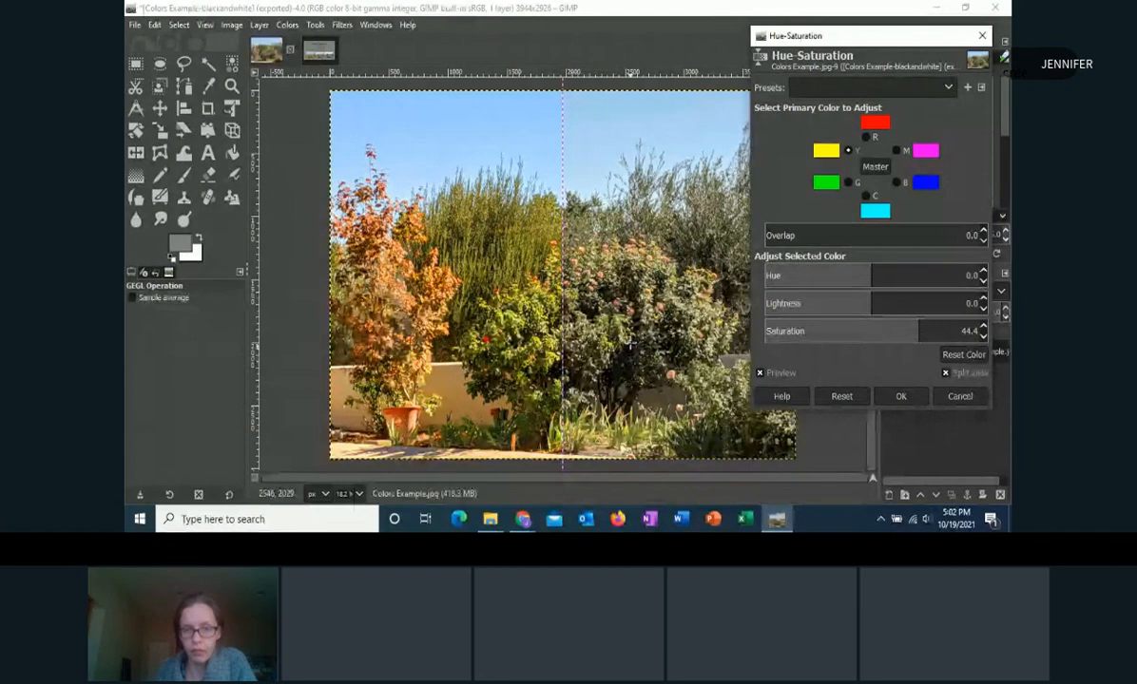
click(946, 374)
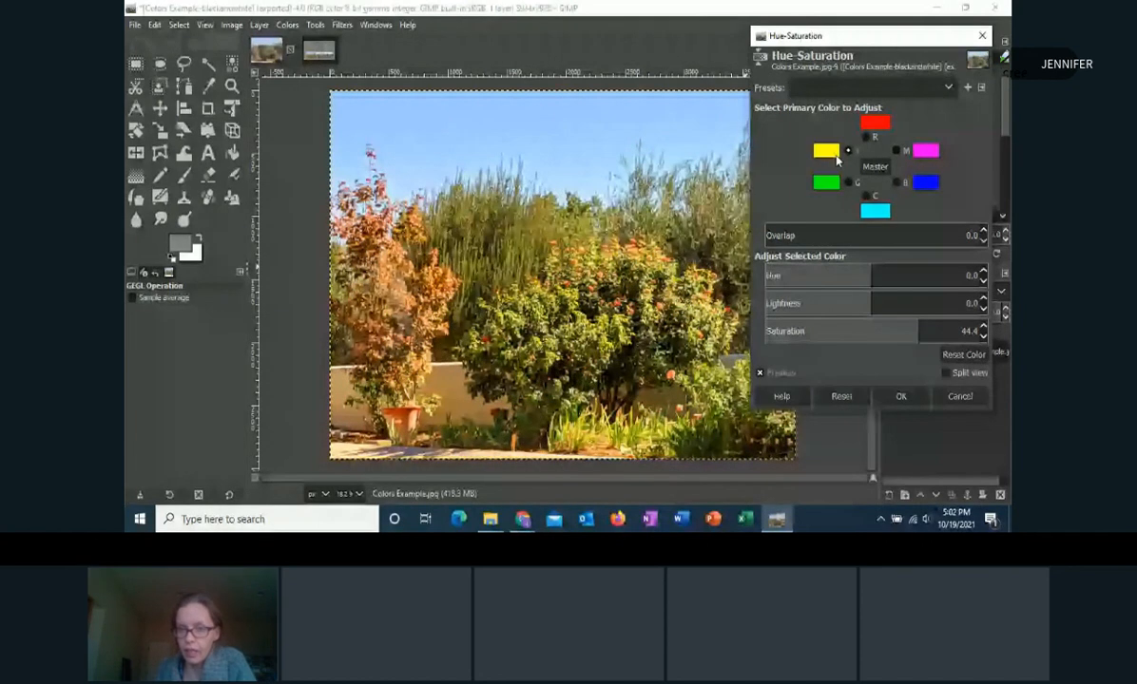
click(898, 396)
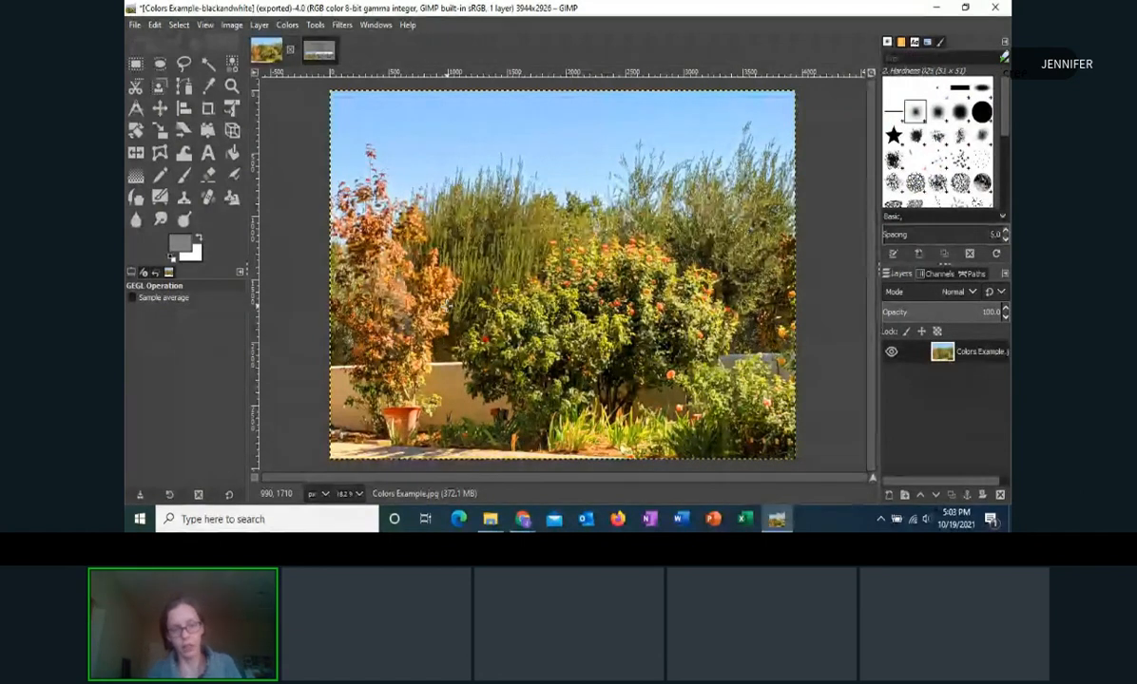
Undo the Hue-Saturation adjustment on the garden photo
click(154, 26)
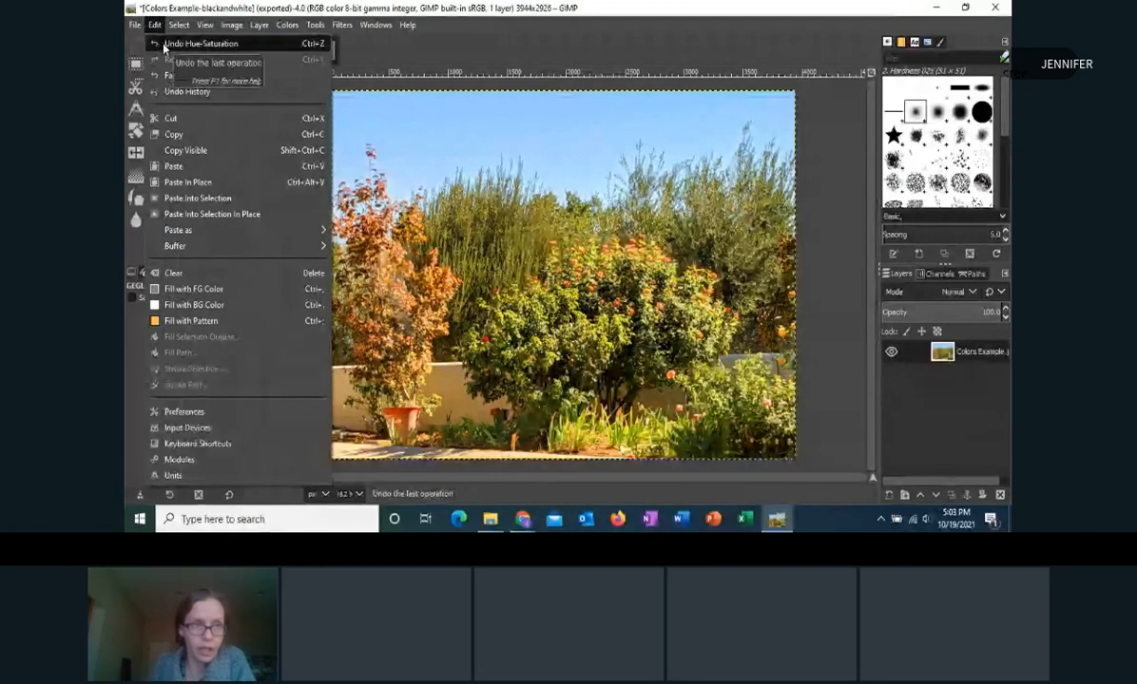
click(190, 44)
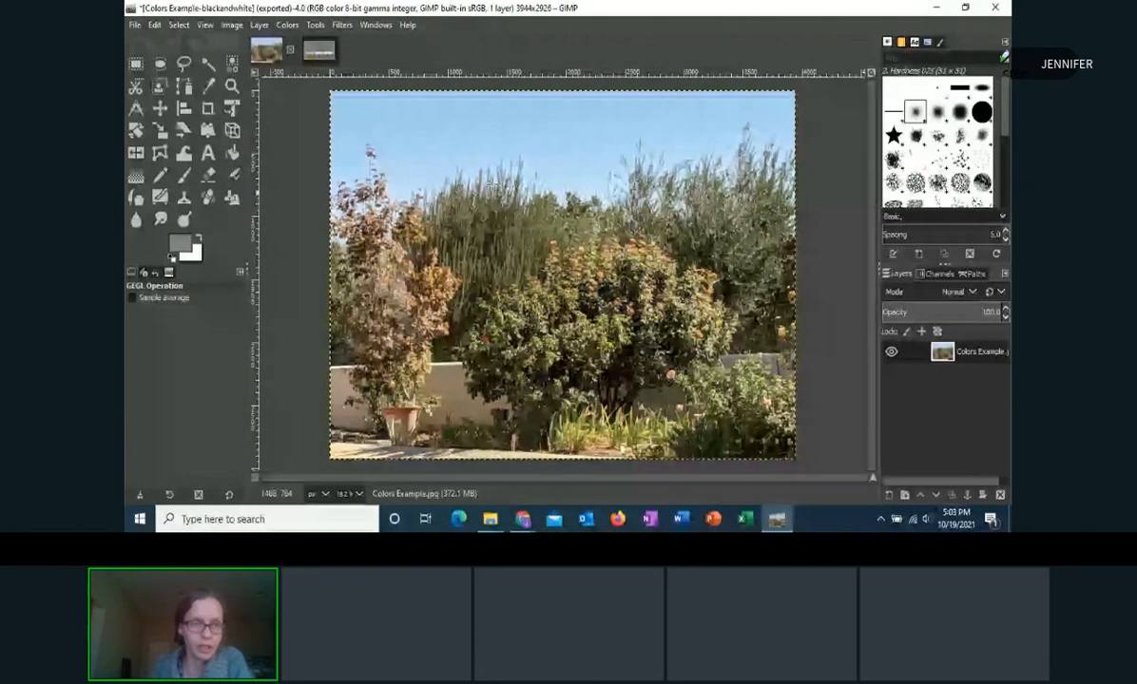
Start a Hue-Saturation adjustment on the garden photo and lower the overall saturation of all colors to -26.4
click(286, 26)
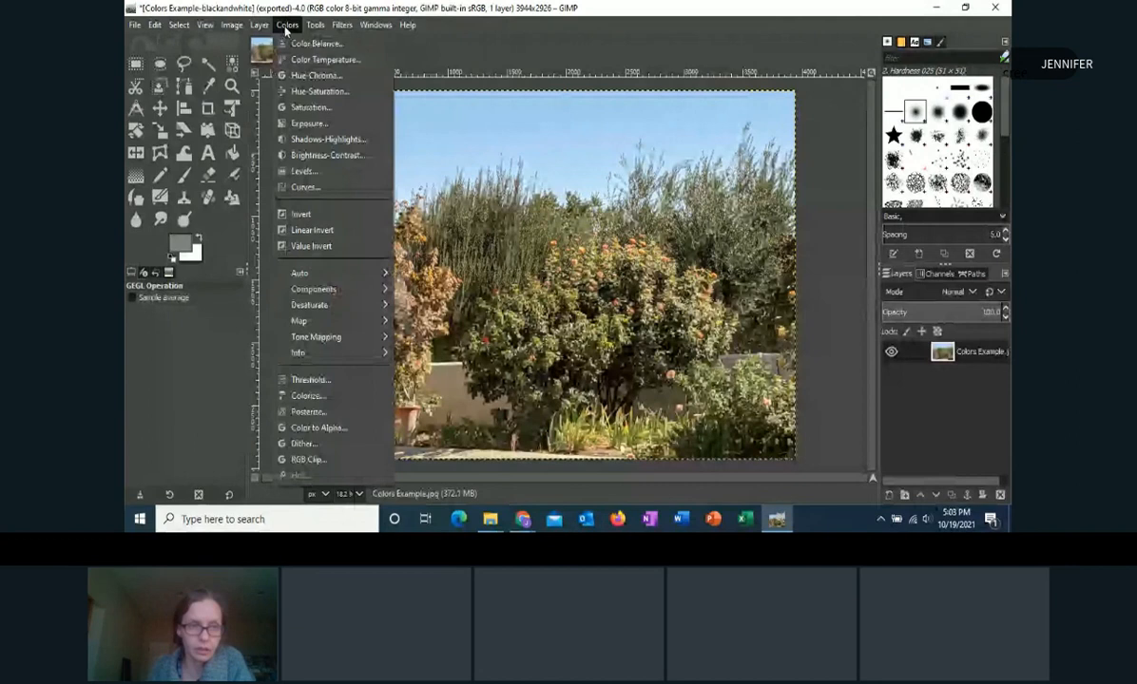
click(306, 93)
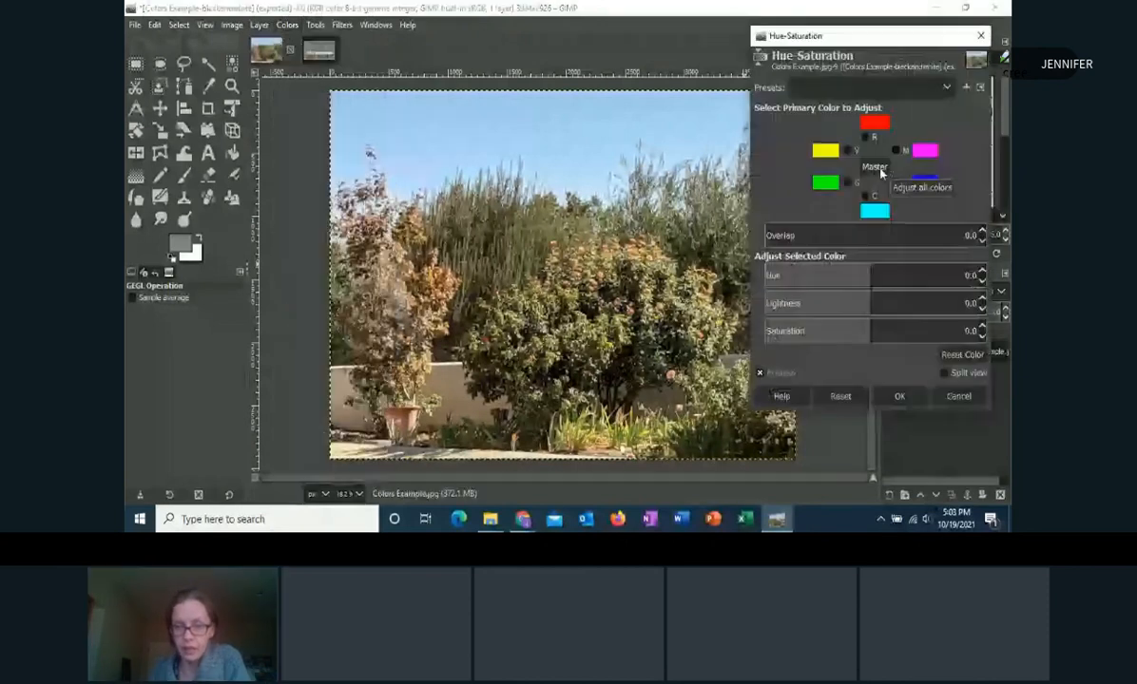
click(808, 331)
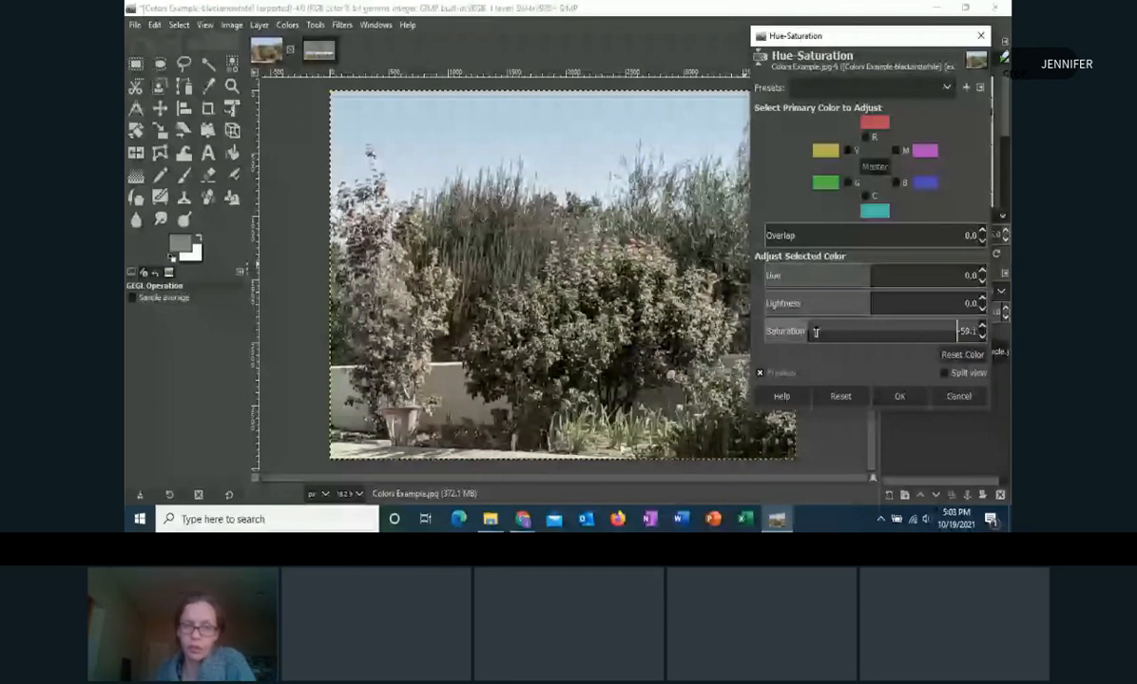
drag(815, 332, 825, 331)
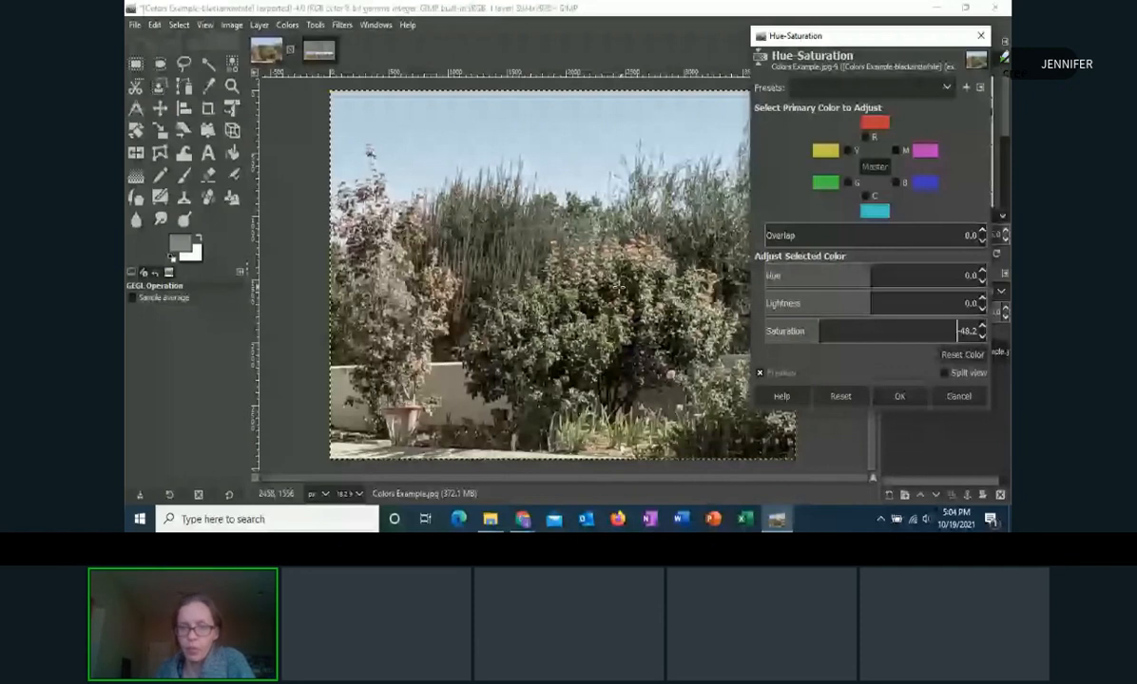
drag(789, 332, 807, 333)
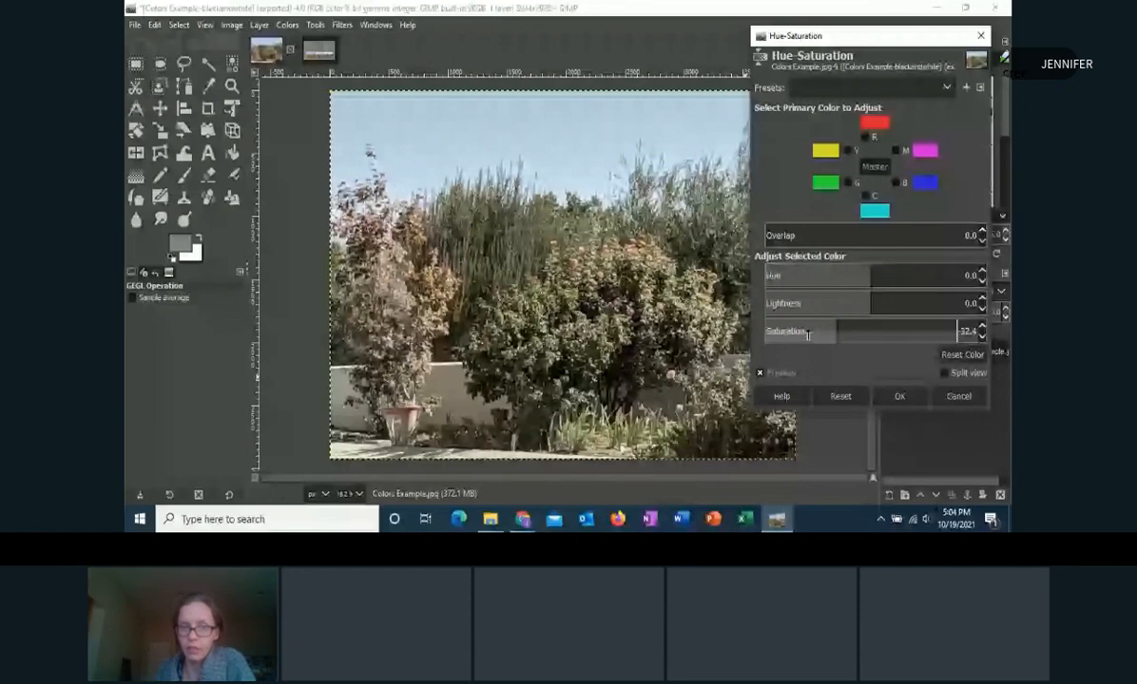
drag(808, 334, 814, 335)
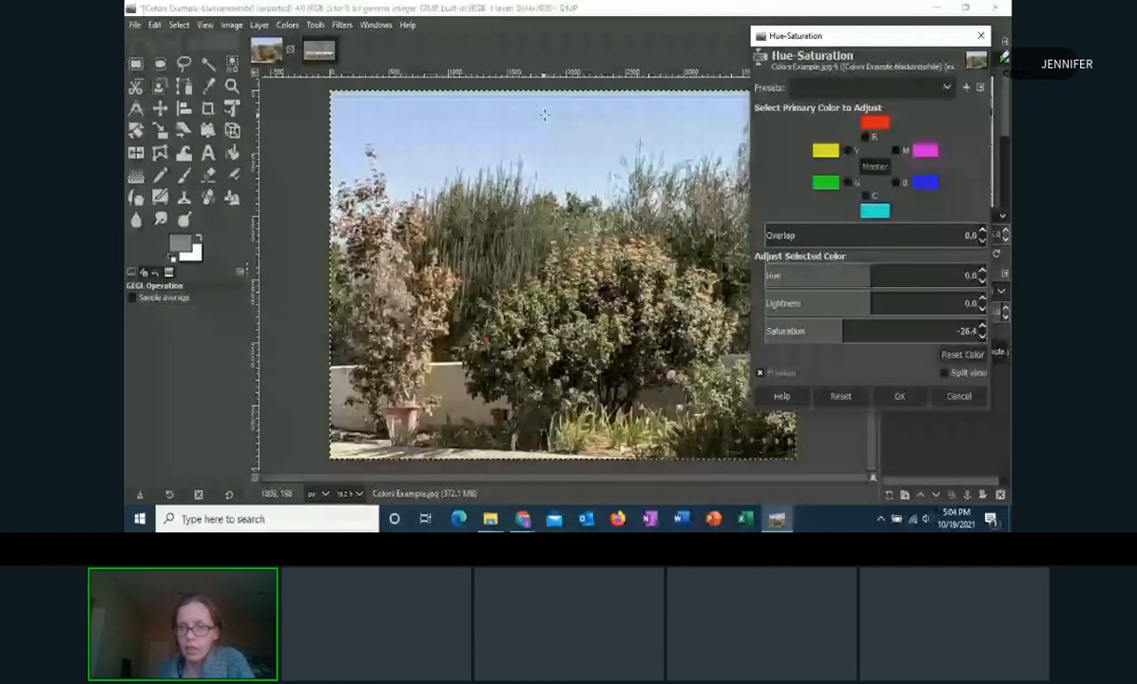
Mute the sky colors by setting the cyan saturation to -47.0 and the blue saturation to -15.3
click(880, 208)
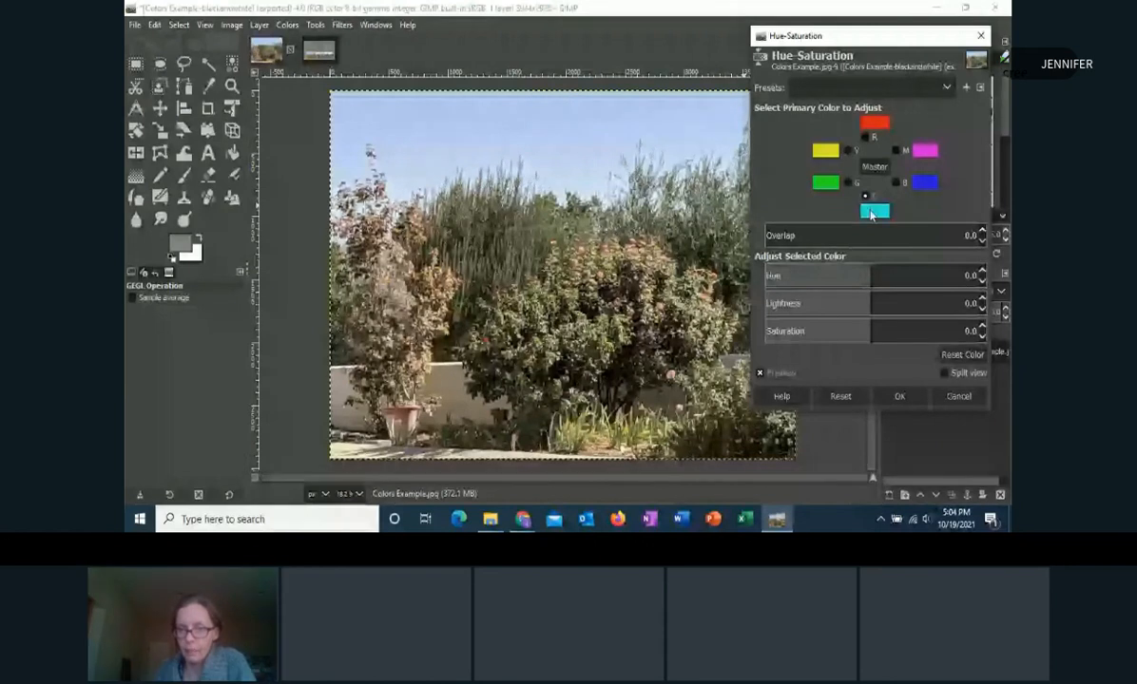
drag(871, 331, 820, 331)
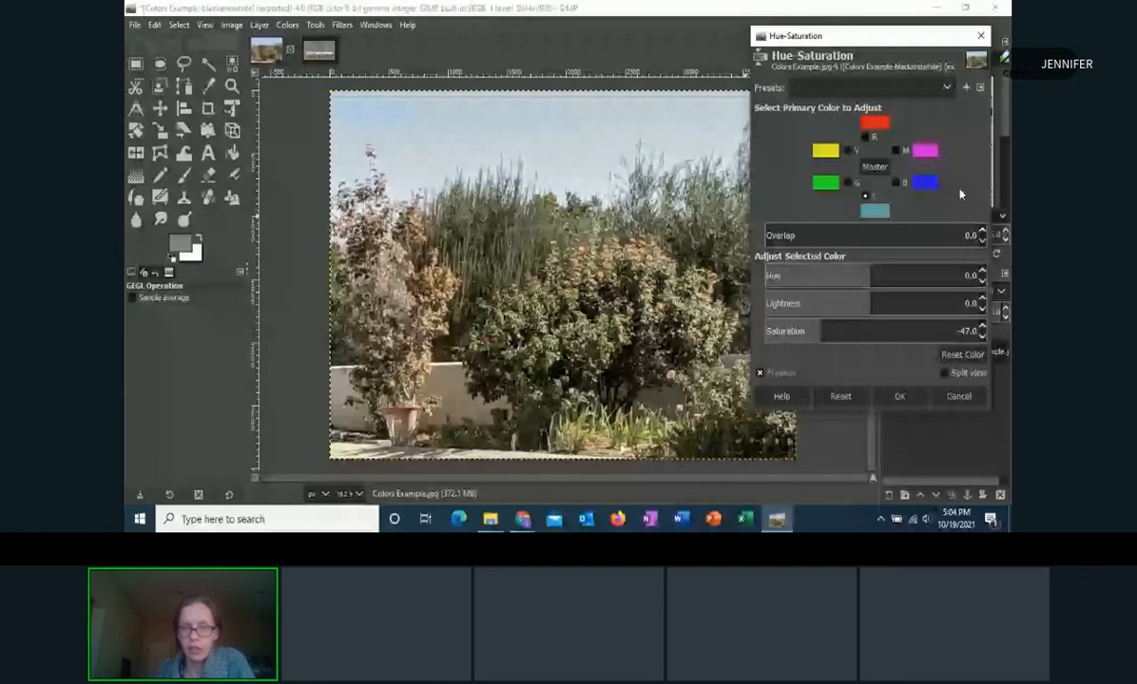
click(894, 183)
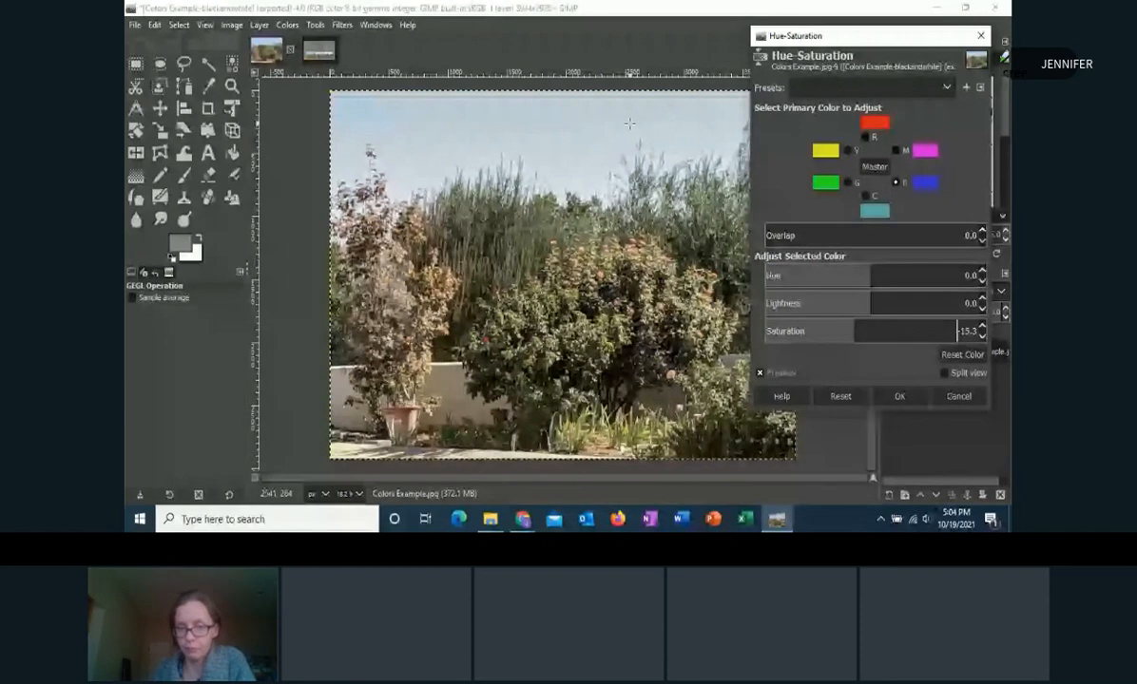
Compare the muted colors with the original in split view and apply the Hue-Saturation adjustment
click(945, 374)
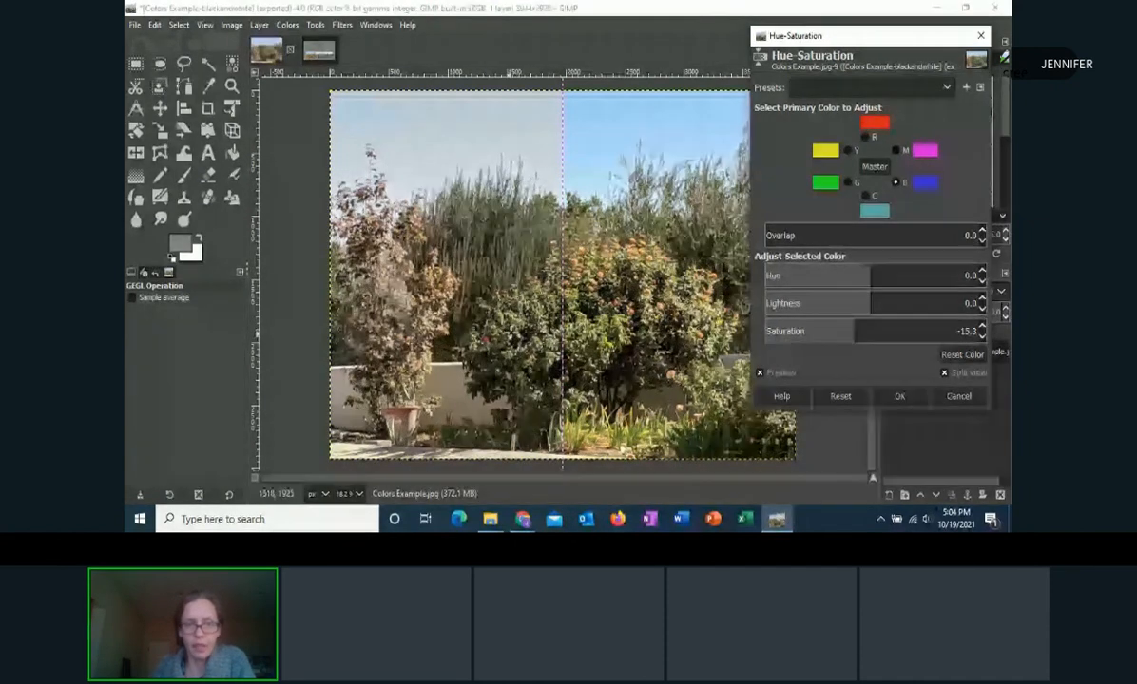
click(513, 326)
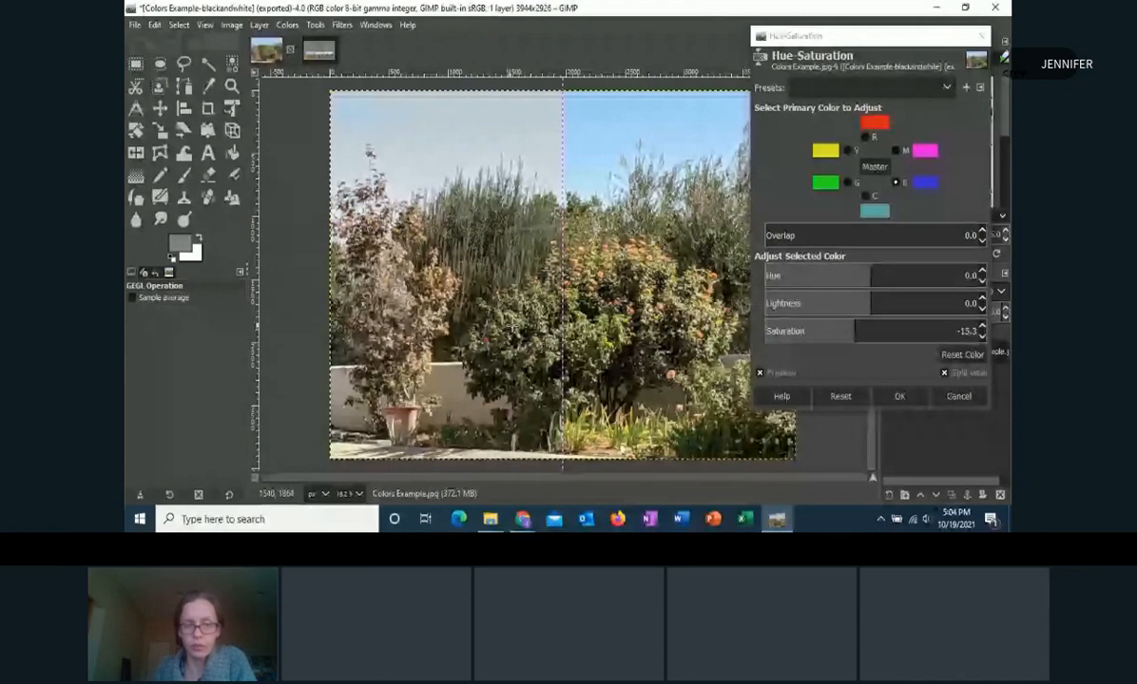
click(897, 397)
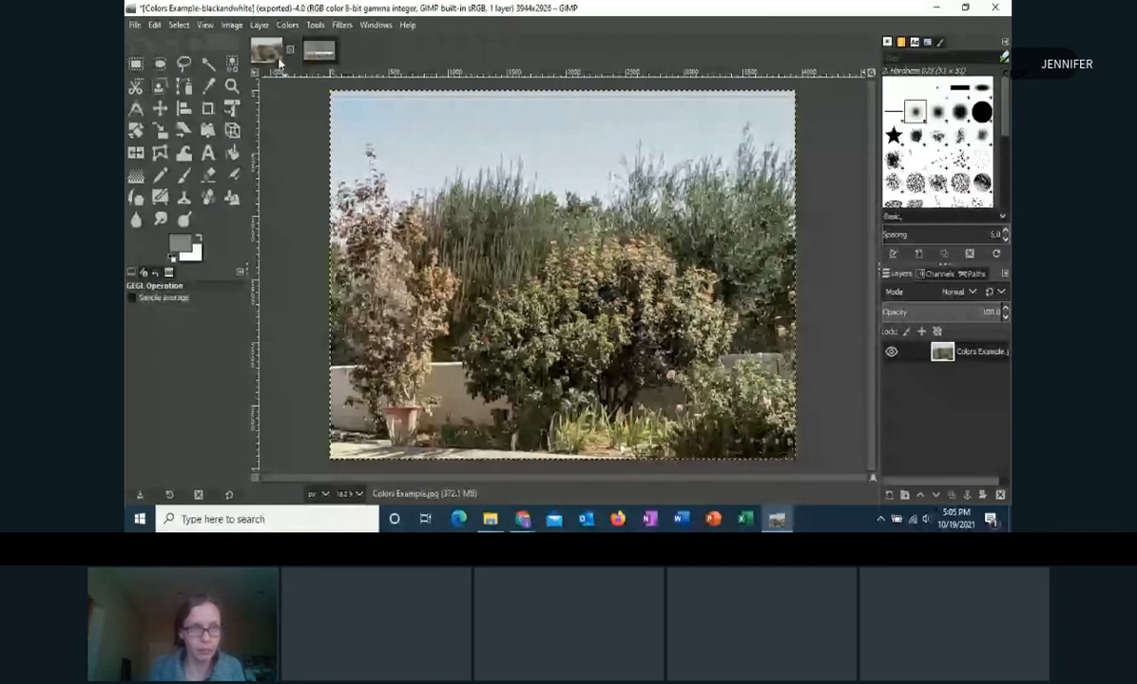
Start a Brightness-Contrast adjustment on the muted garden photo, set the contrast to 11 and turn on the split view
click(287, 26)
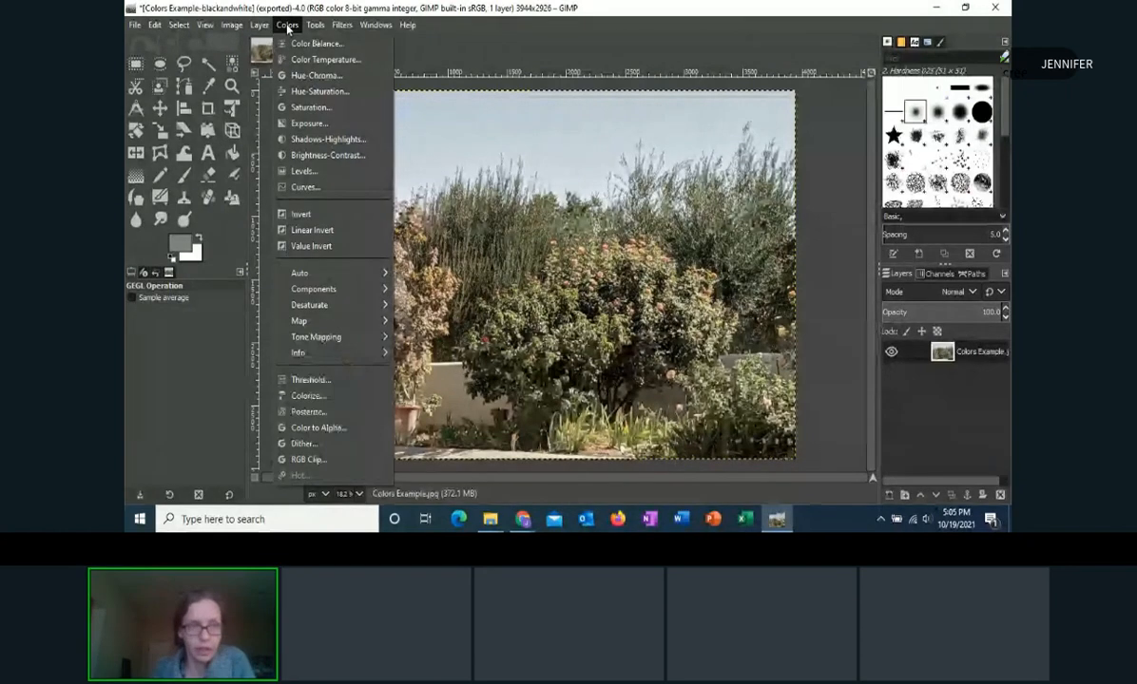
click(314, 158)
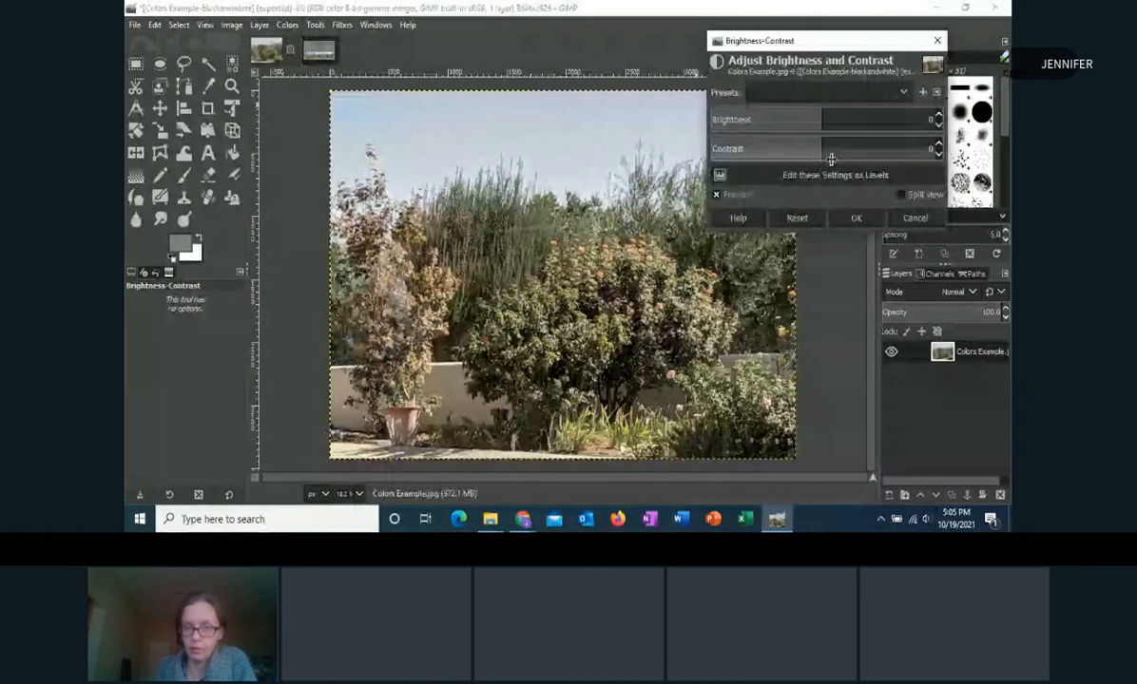
click(939, 143)
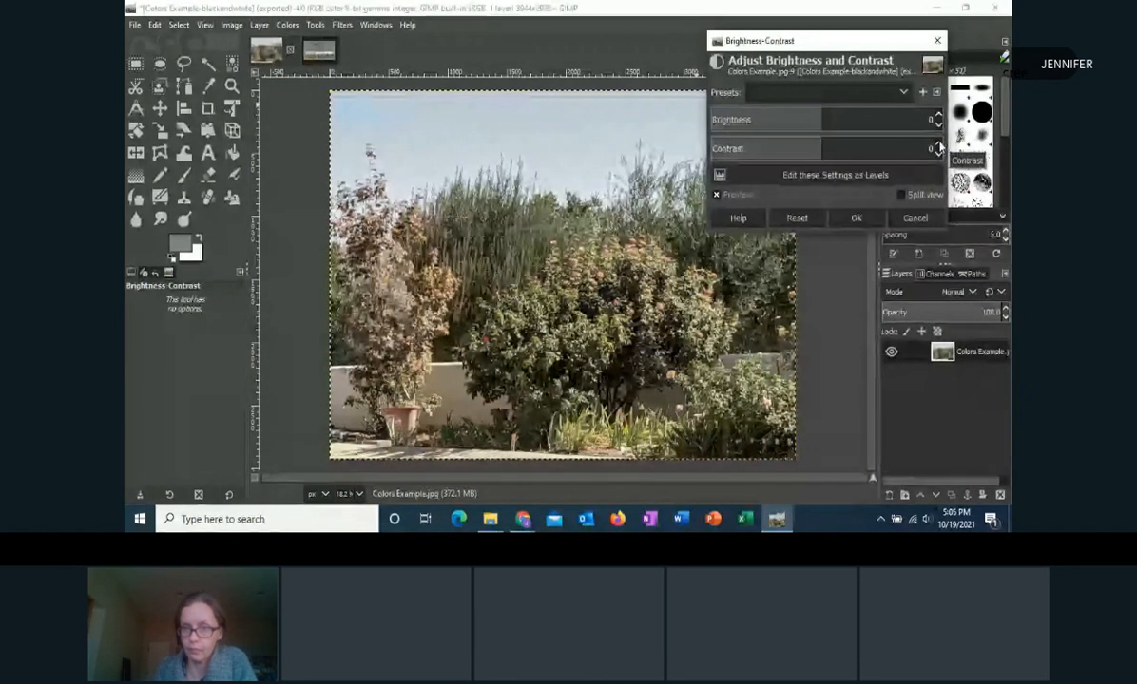
click(939, 143)
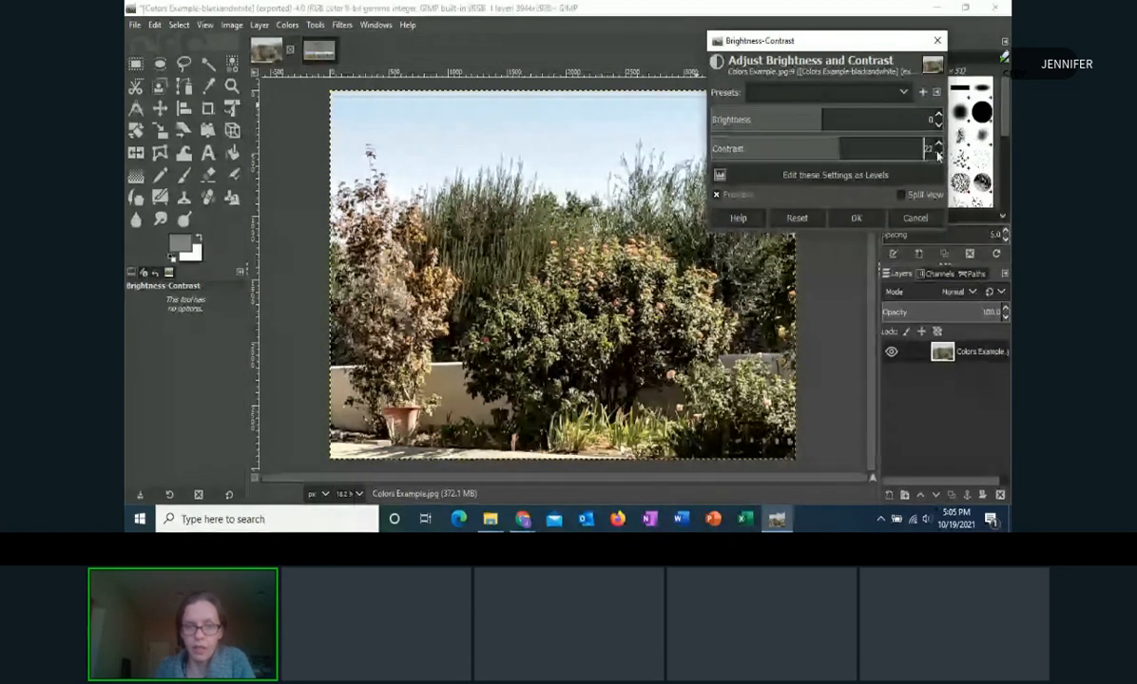
click(938, 155)
click(938, 155)
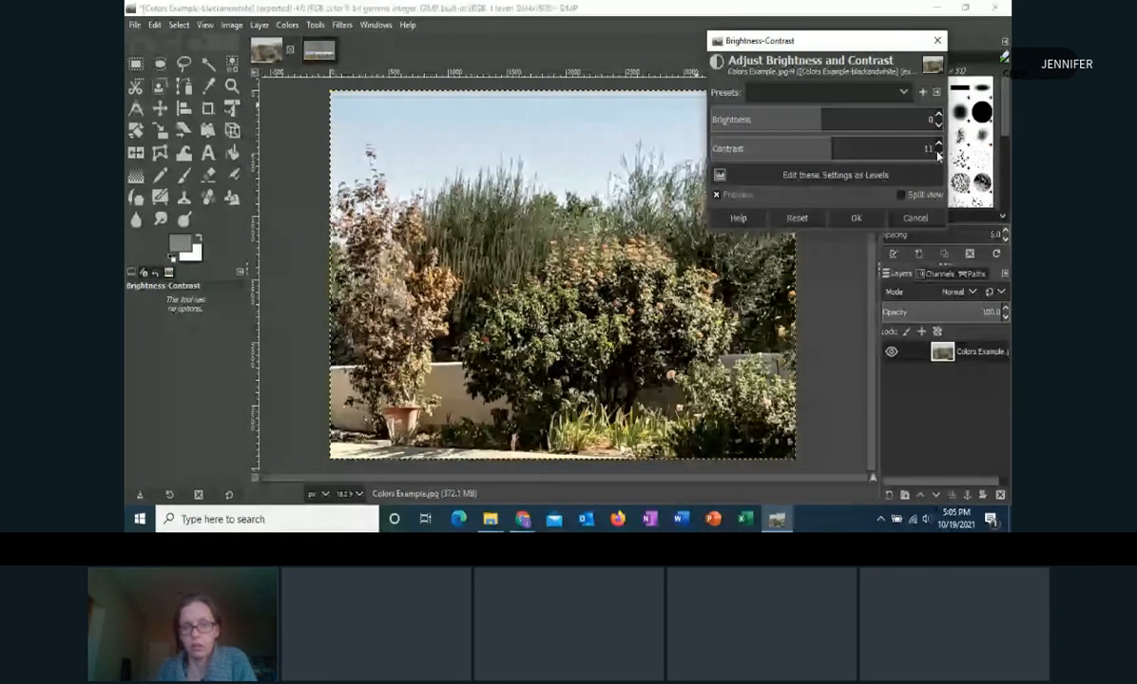
click(901, 194)
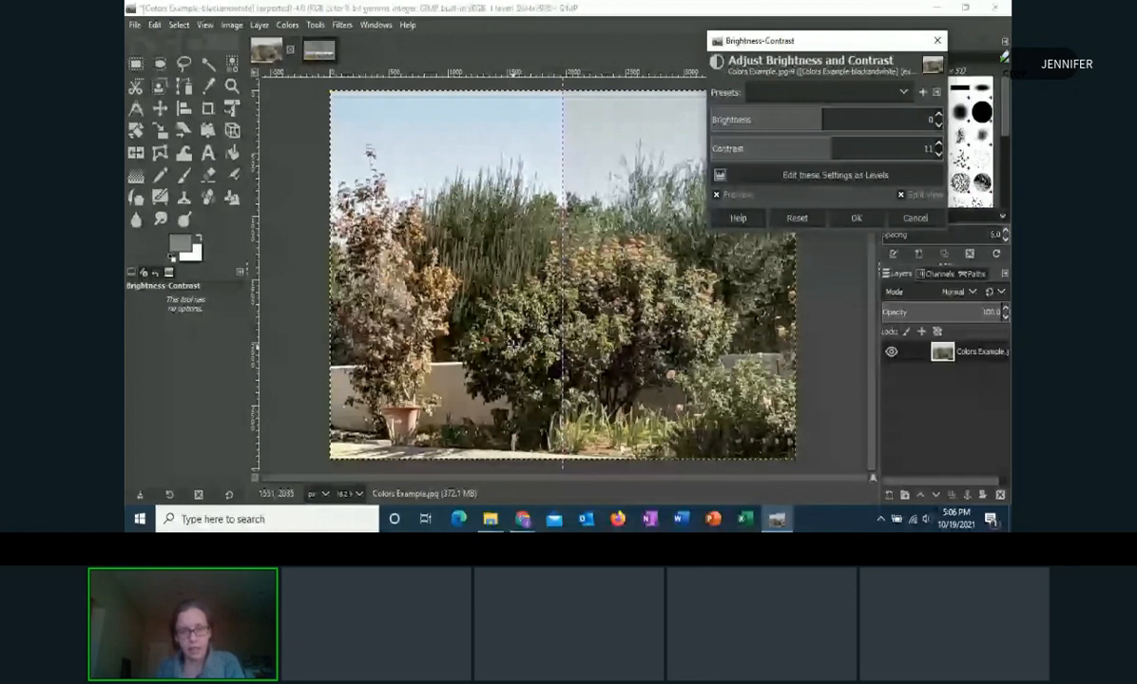
Try a contrast of 38 in split view, reduce it to 21 and apply the Brightness-Contrast adjustment
click(940, 146)
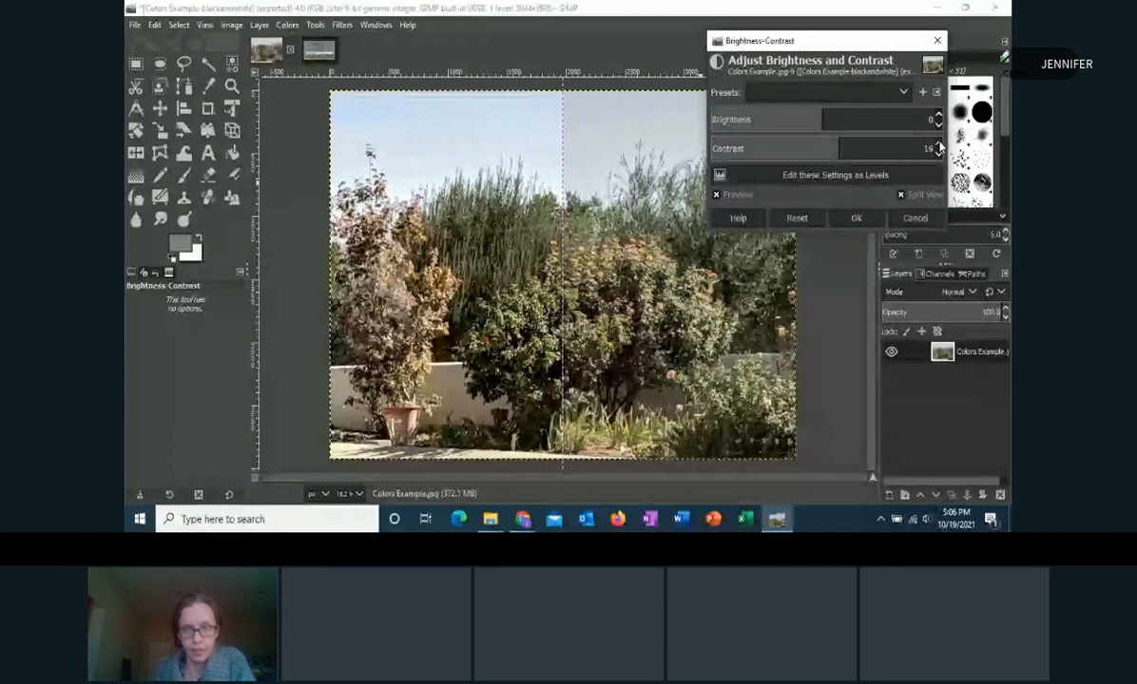
click(939, 147)
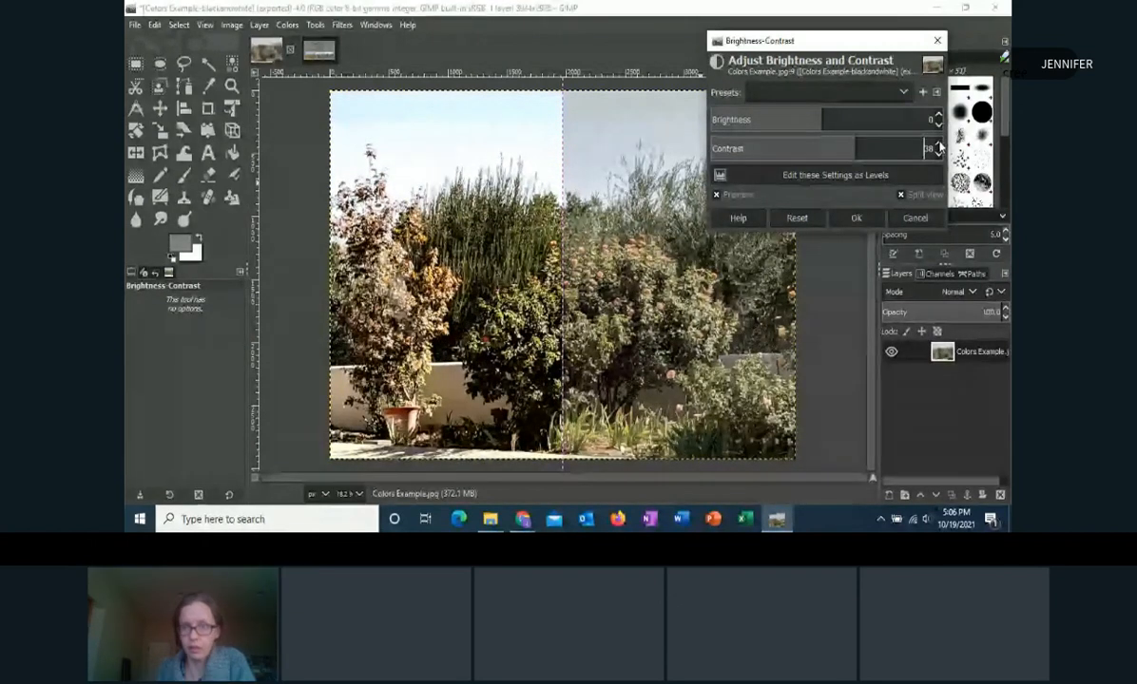
click(938, 154)
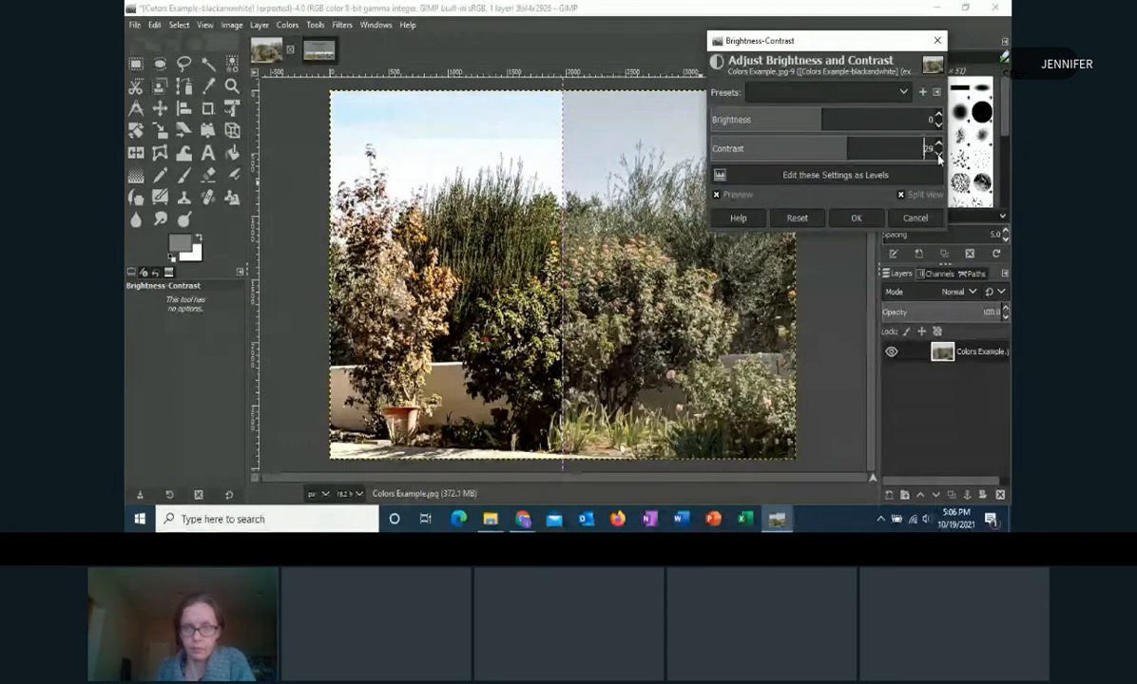
click(938, 154)
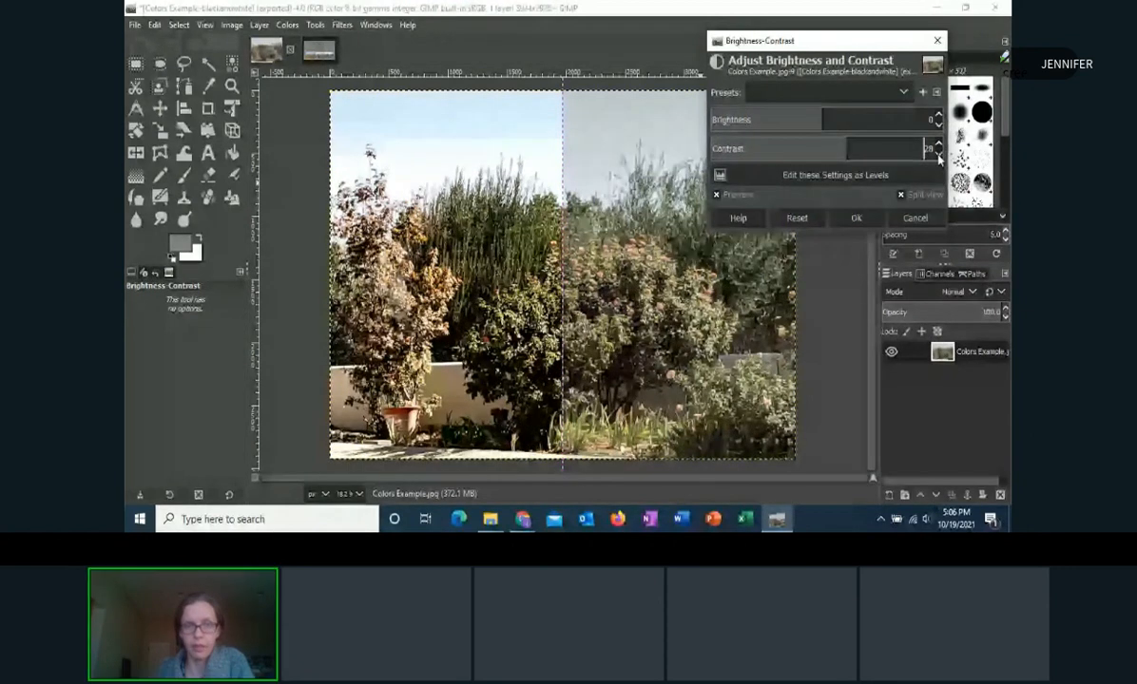
click(938, 154)
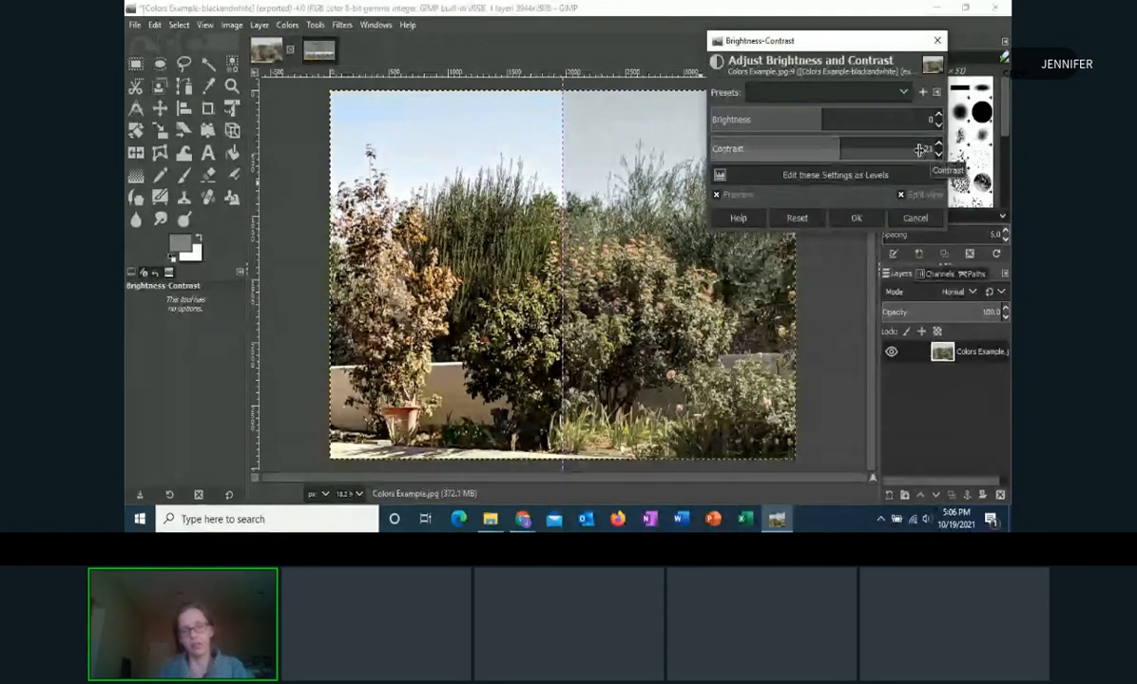
click(869, 219)
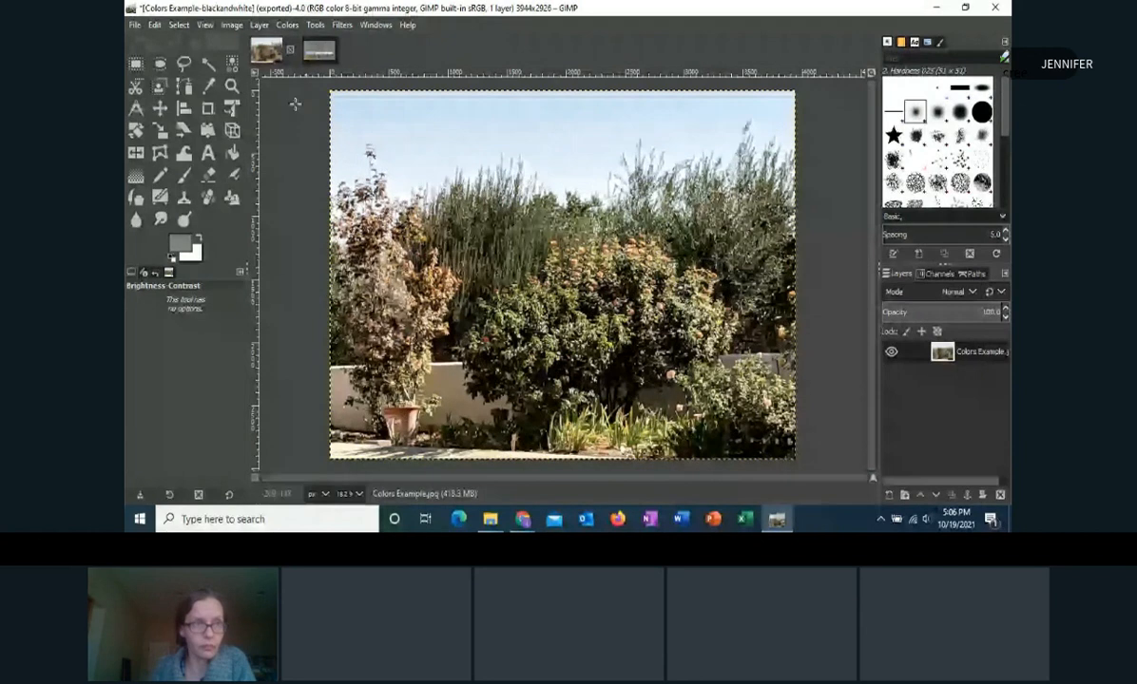
Undo the contrast and muted-color adjustments to restore the garden photo's original colors
click(154, 26)
click(150, 44)
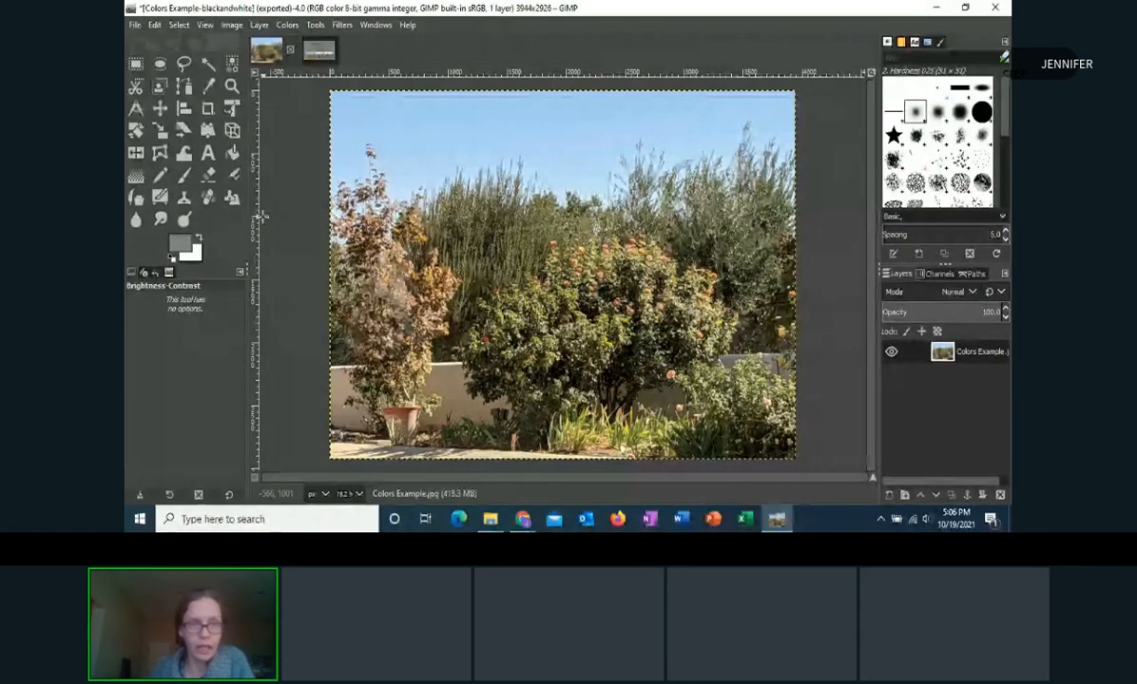
Start a Desaturate adjustment on the garden photo and compare it with the color original in split view
click(287, 26)
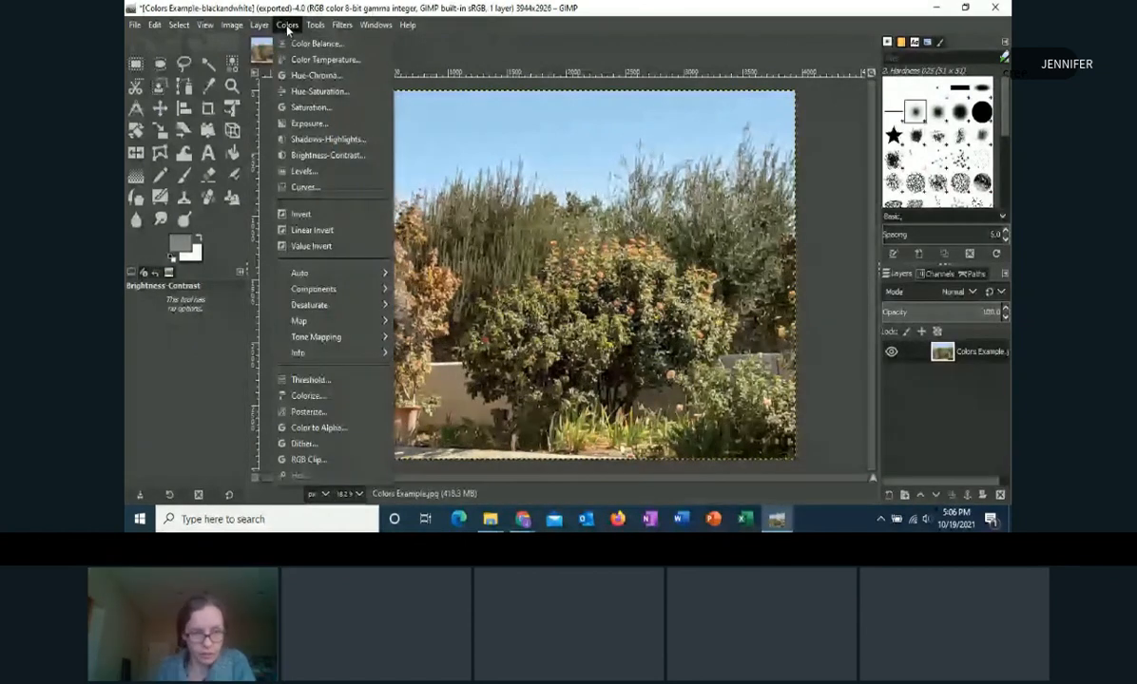
mouse_move(322, 307)
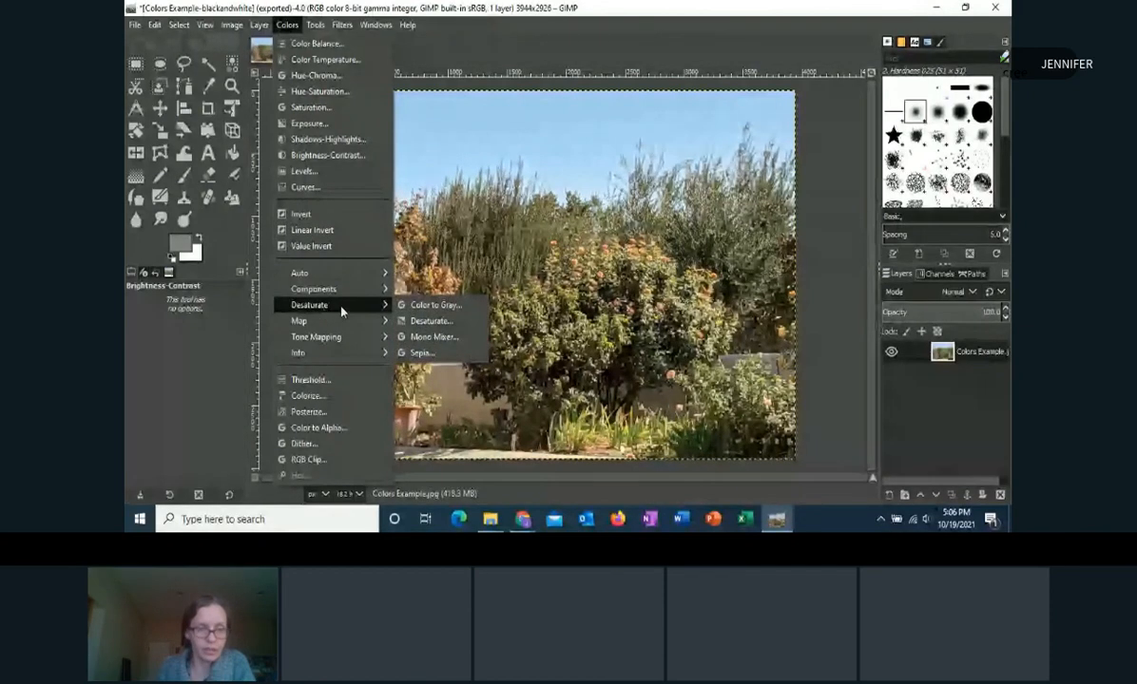
click(427, 322)
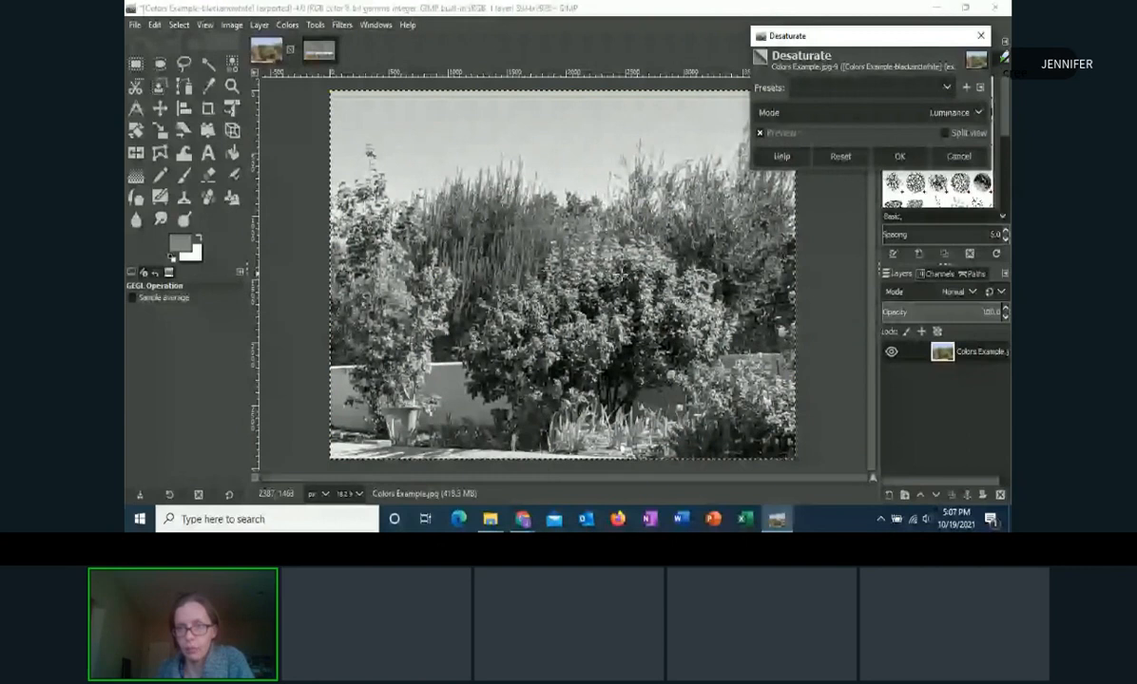
click(944, 134)
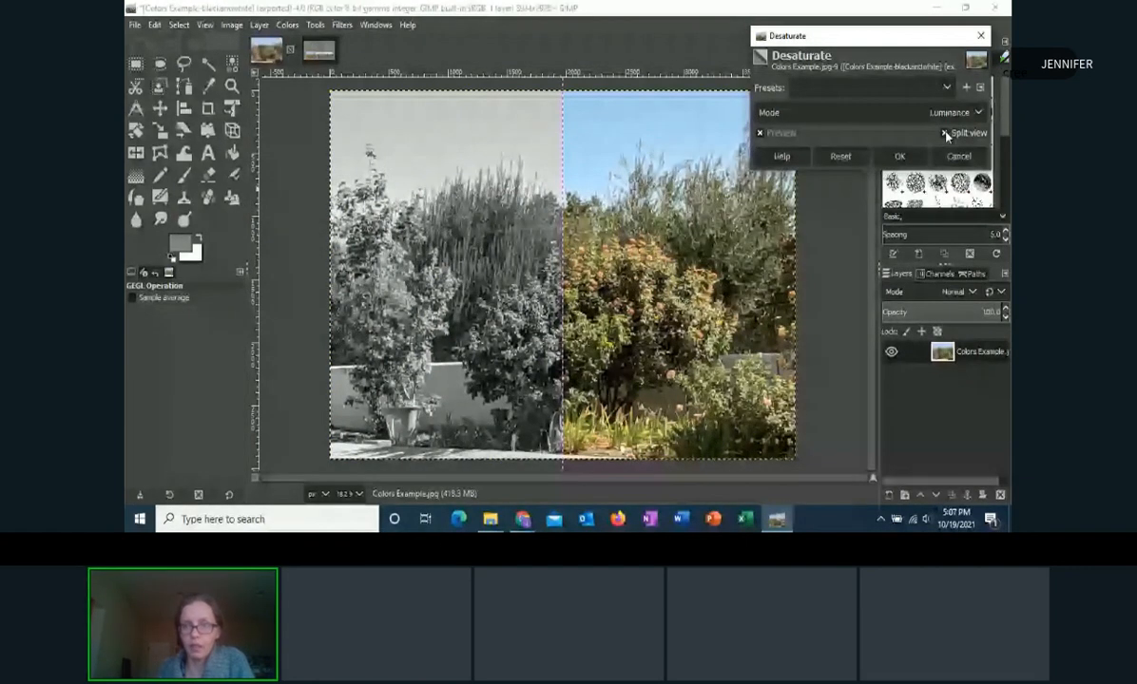
click(945, 134)
Try the Lightness (HSL), Average (HSI Intensity) and Value (HSV) desaturation modes on the photo
click(950, 112)
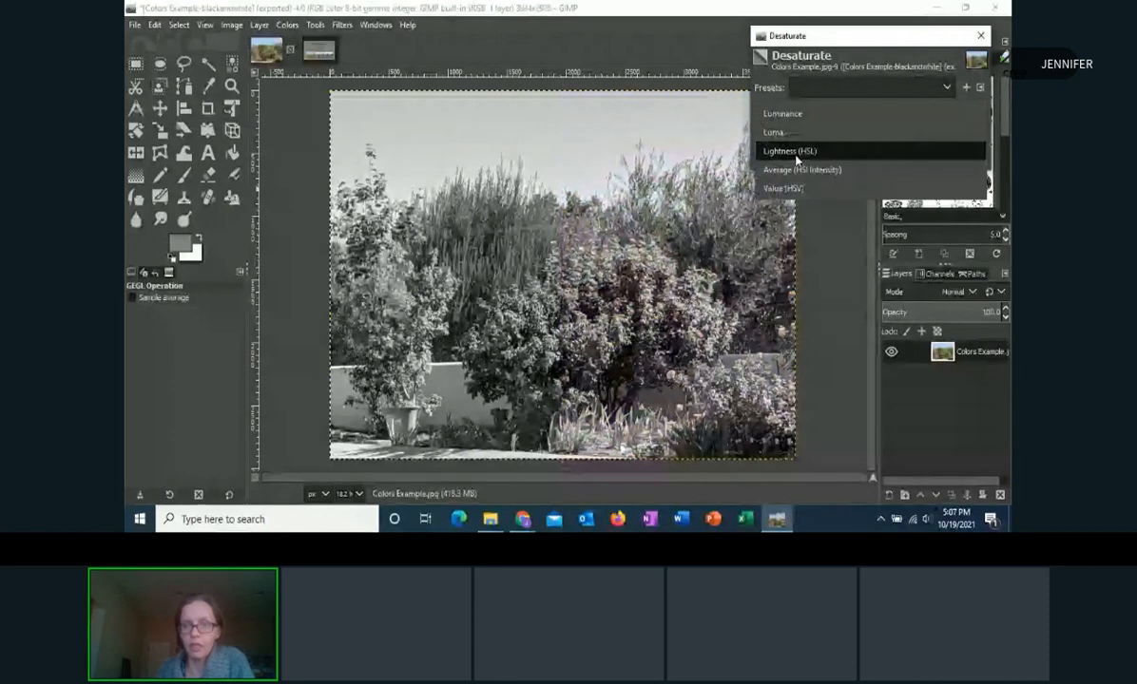
click(789, 150)
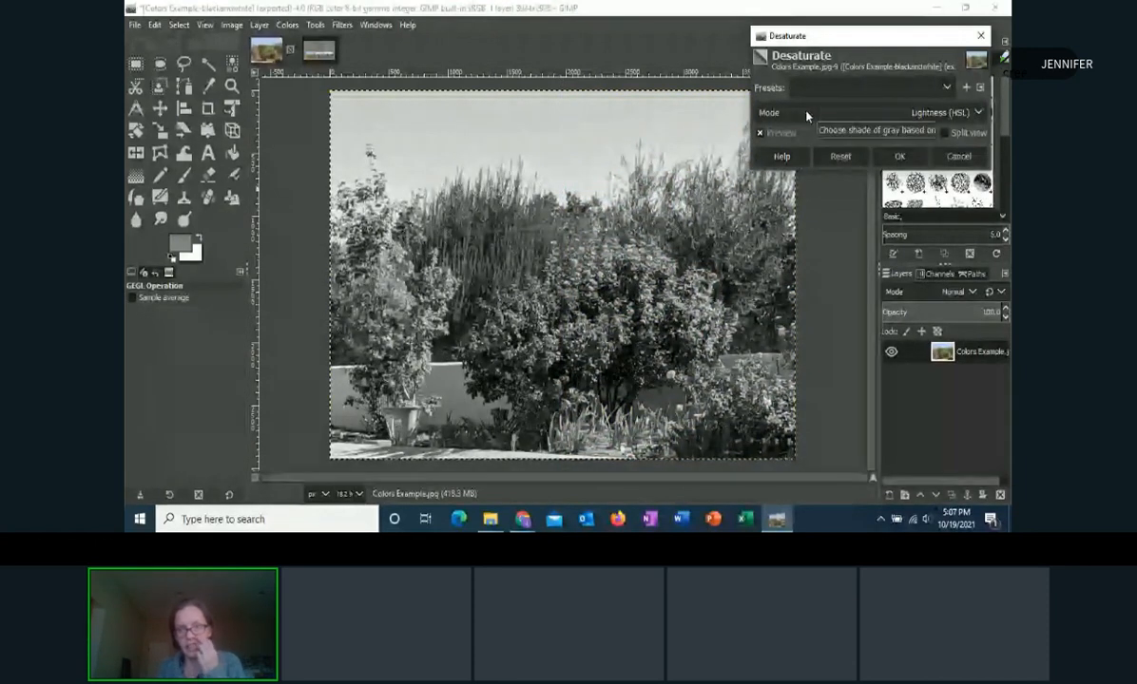
click(804, 114)
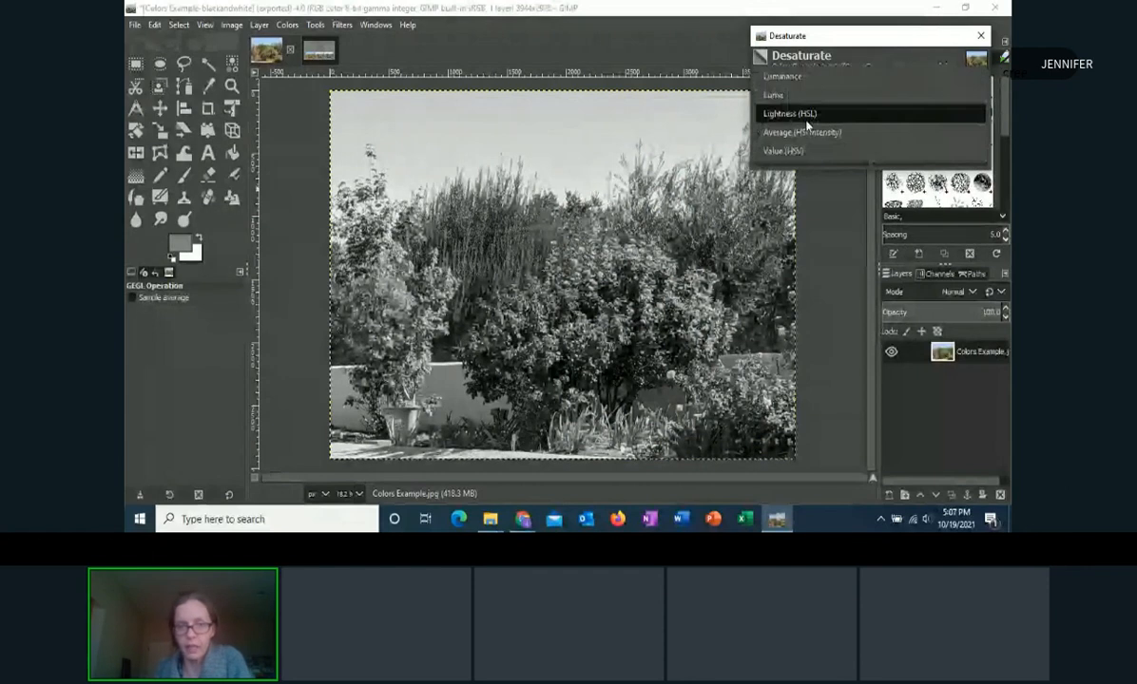
click(806, 132)
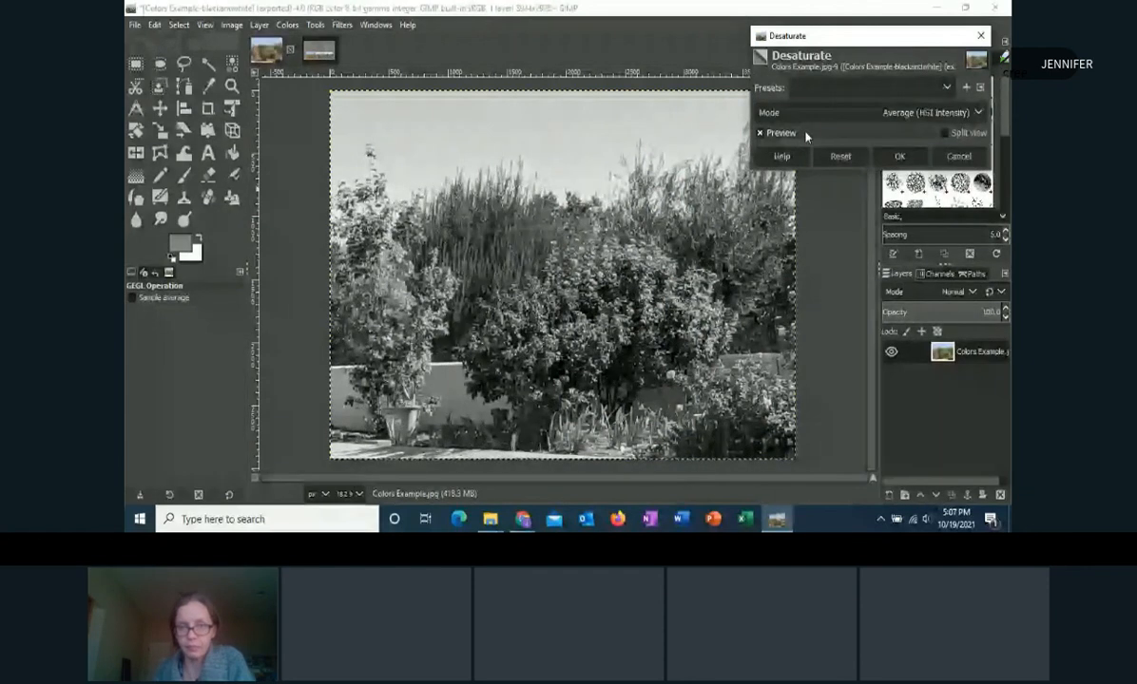
click(804, 114)
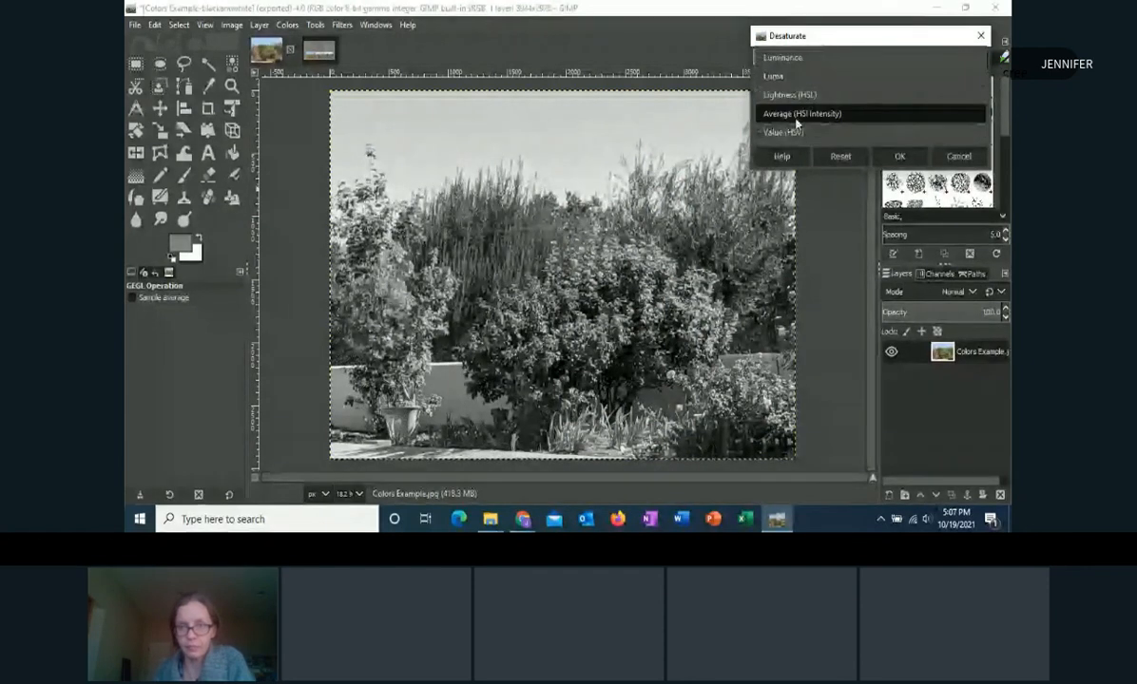
click(794, 133)
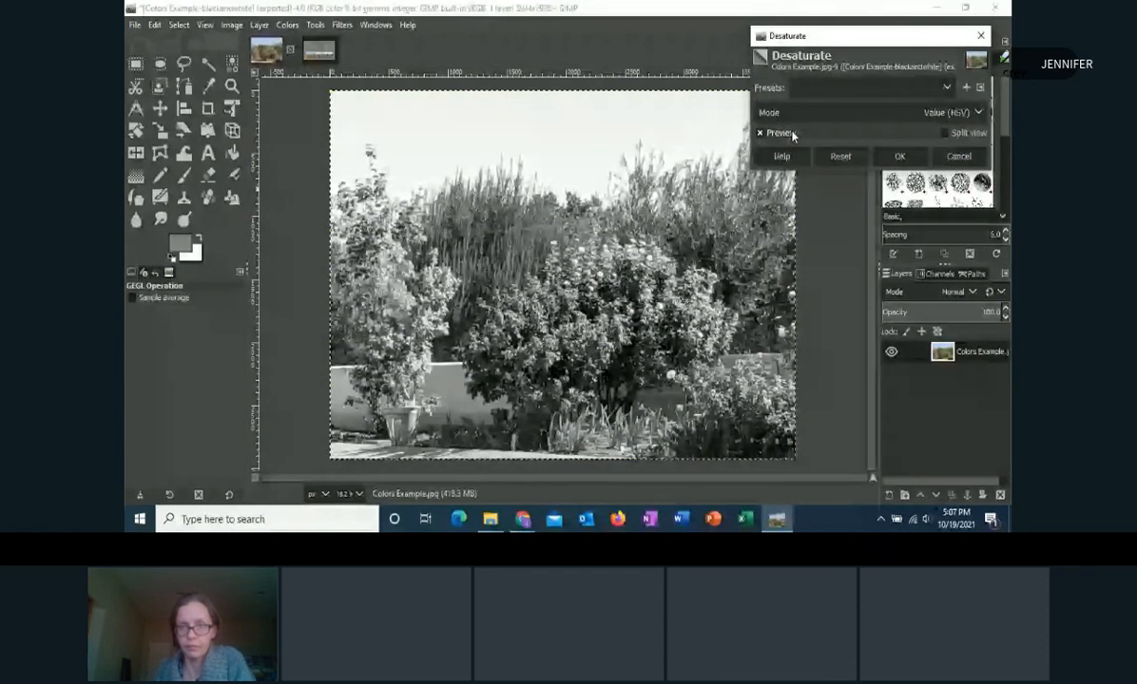
Set the desaturation mode to Luminance and apply it to the garden photo
click(794, 115)
click(795, 56)
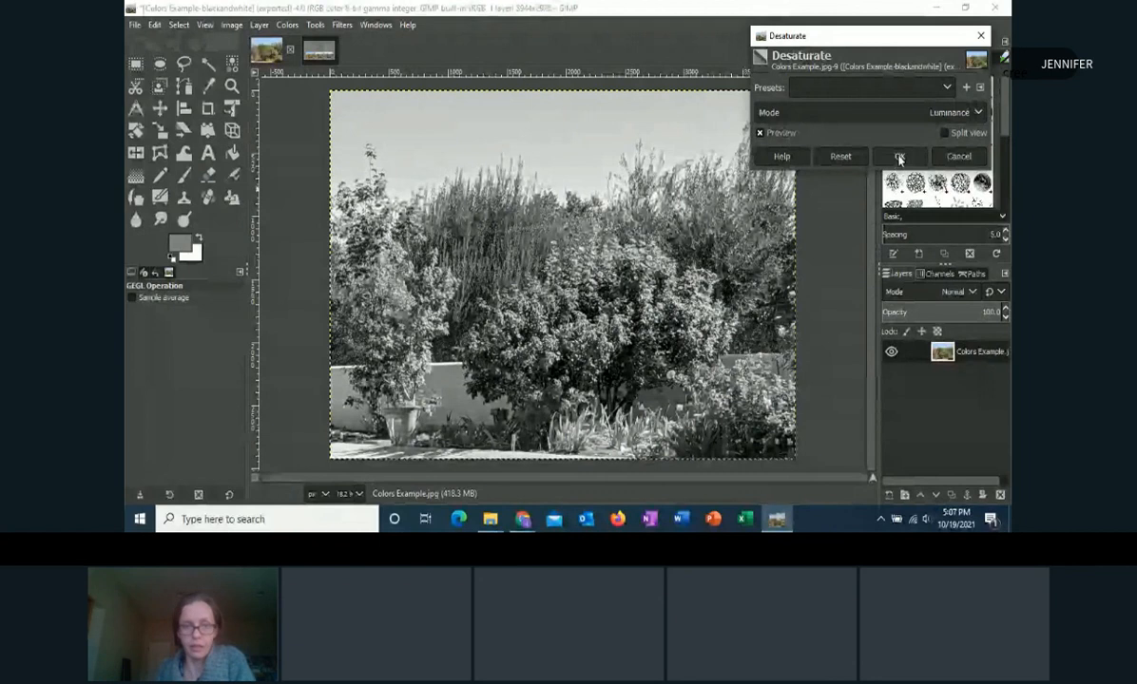
click(899, 158)
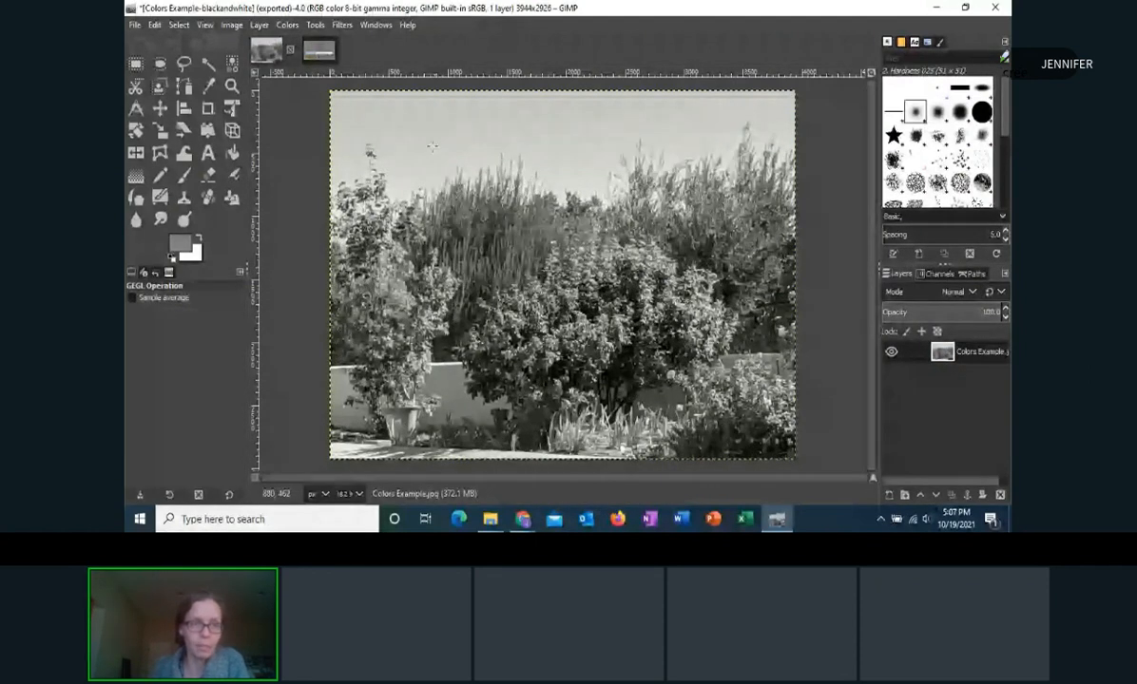
Start a Brightness-Contrast adjustment on the black-and-white photo with brightness 5 and contrast 25
click(287, 25)
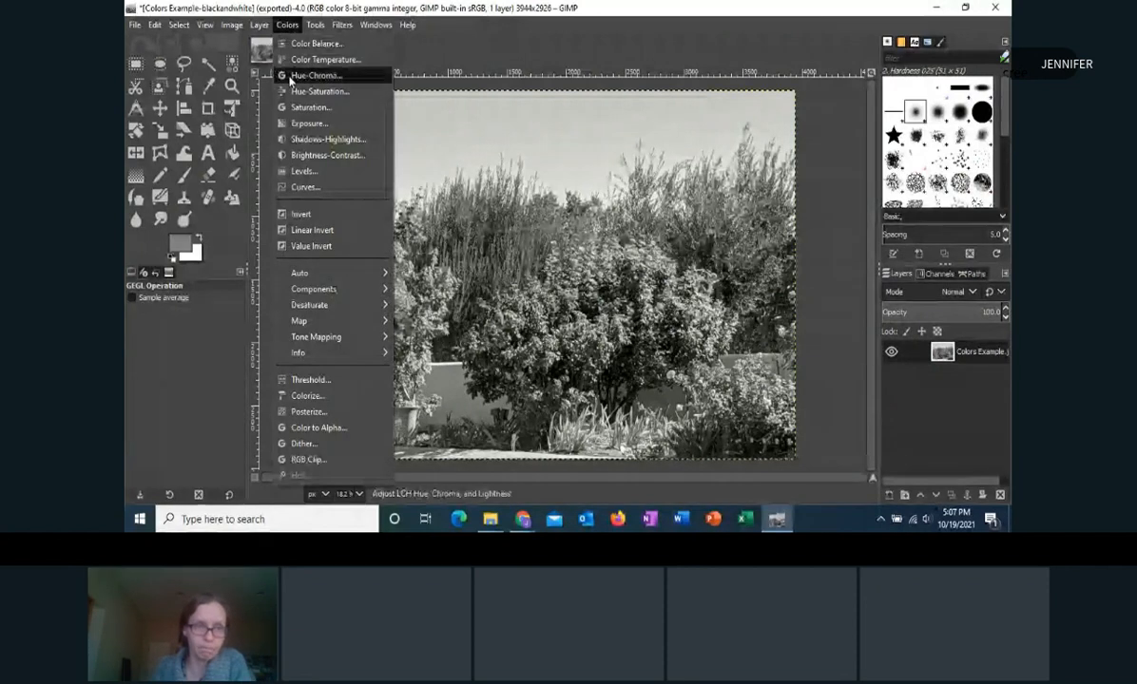
click(321, 157)
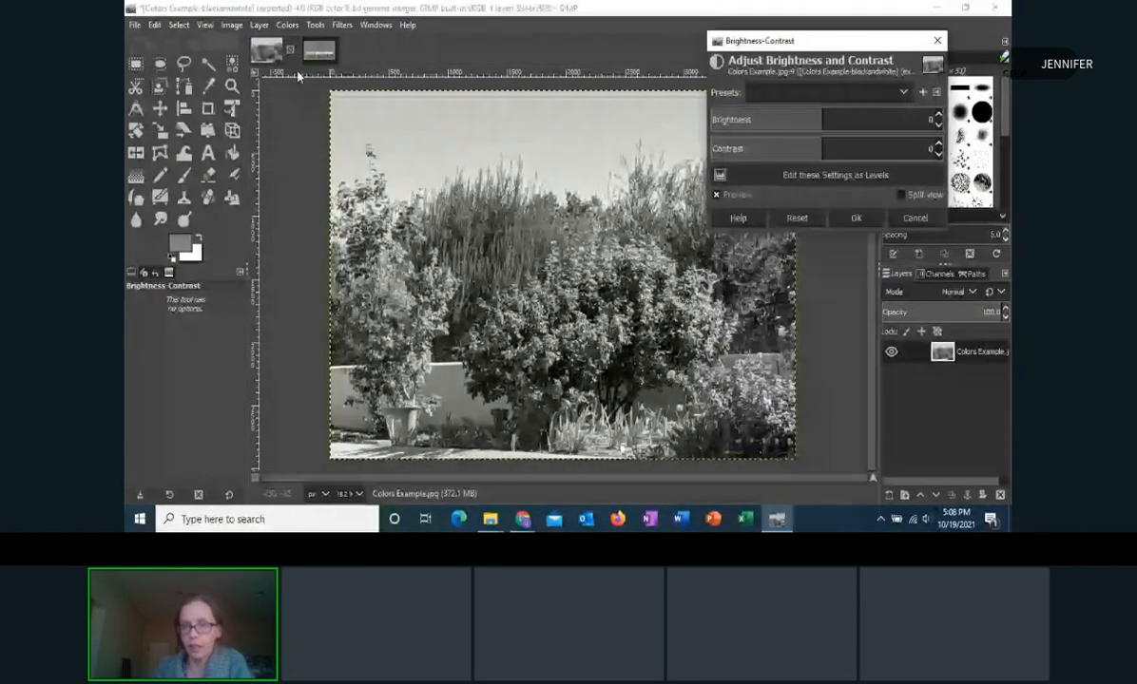
click(939, 144)
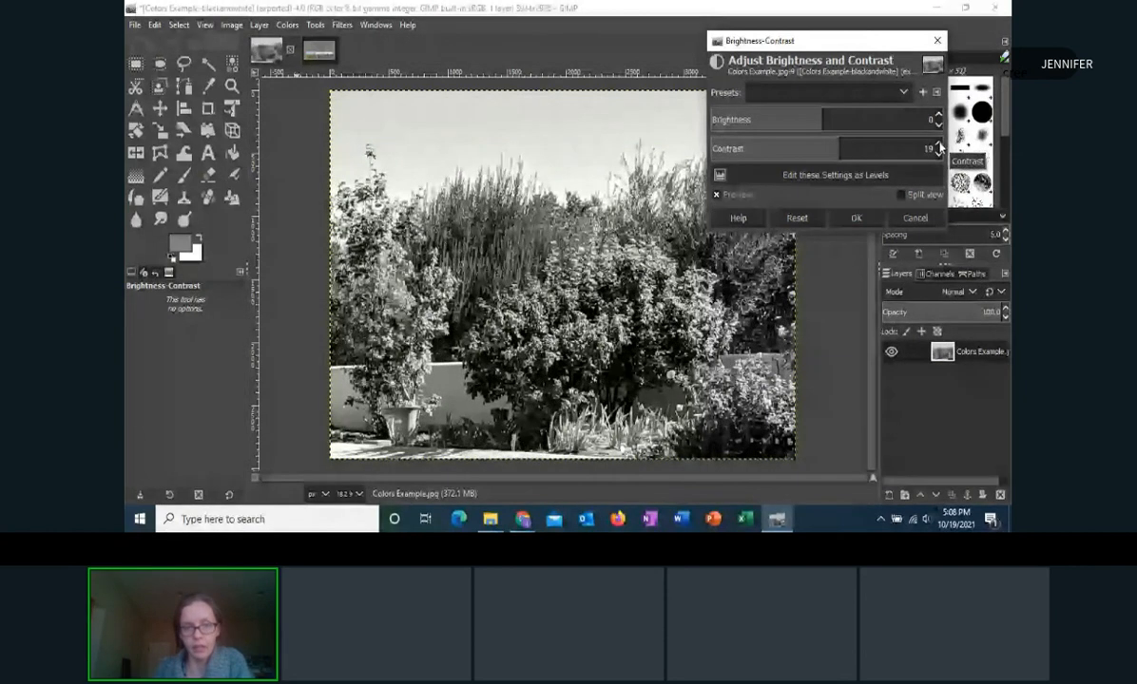
click(939, 145)
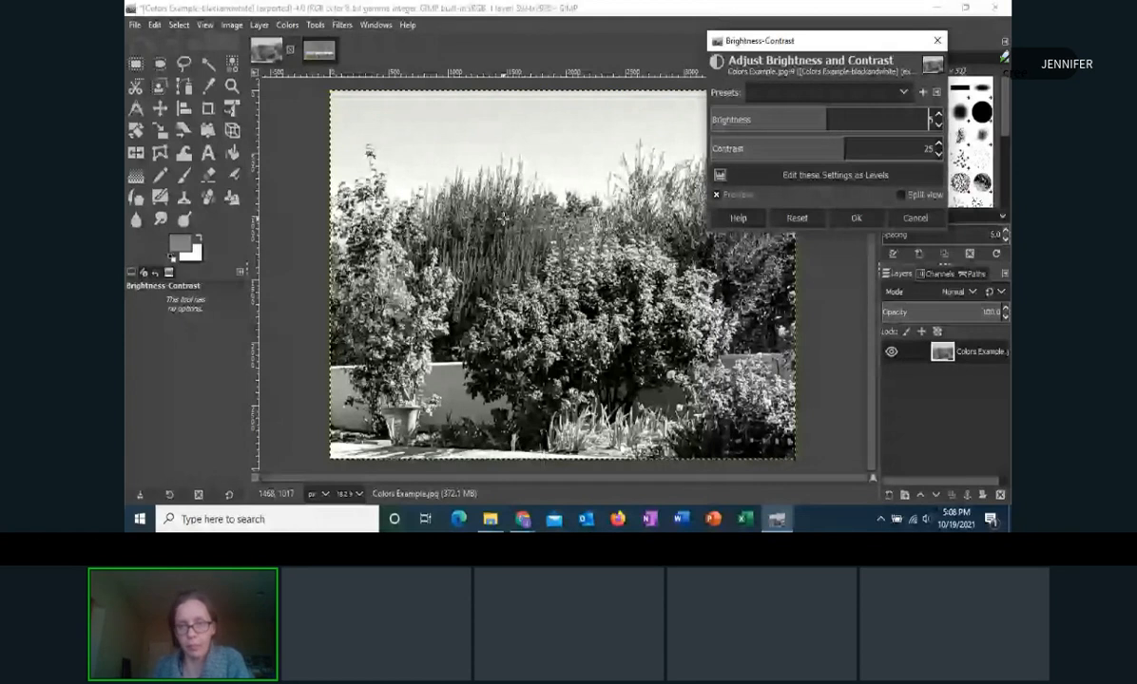
Raise the contrast of the black-and-white photo to 33 and compare it with the unadjusted version in split view
click(938, 144)
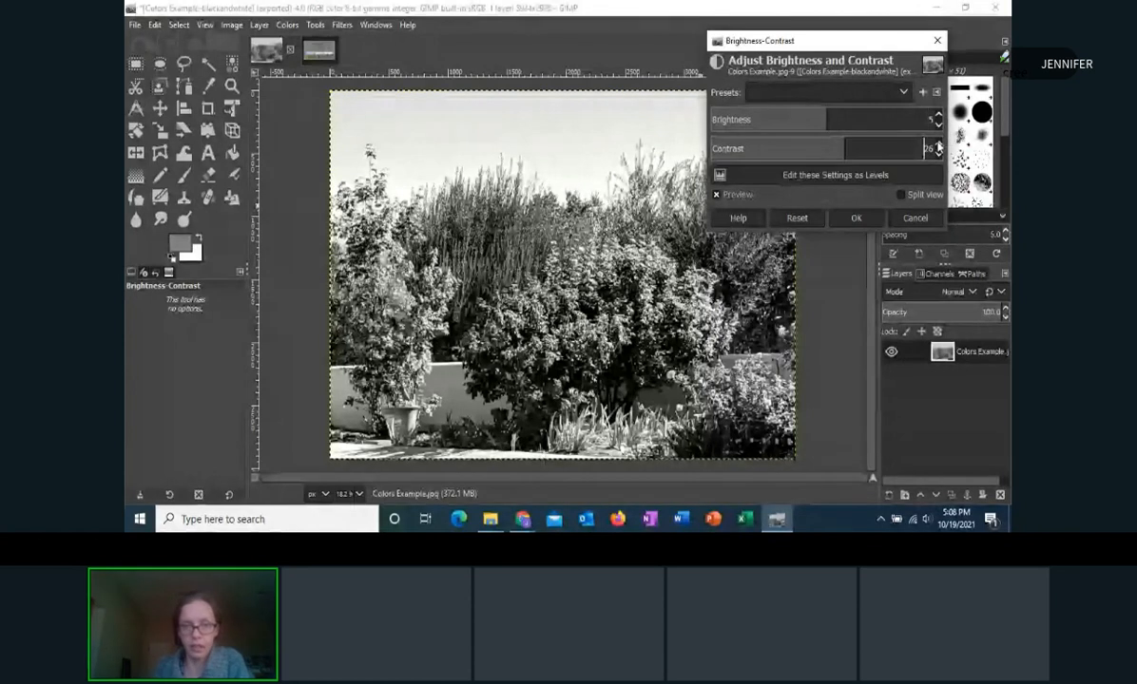
click(938, 143)
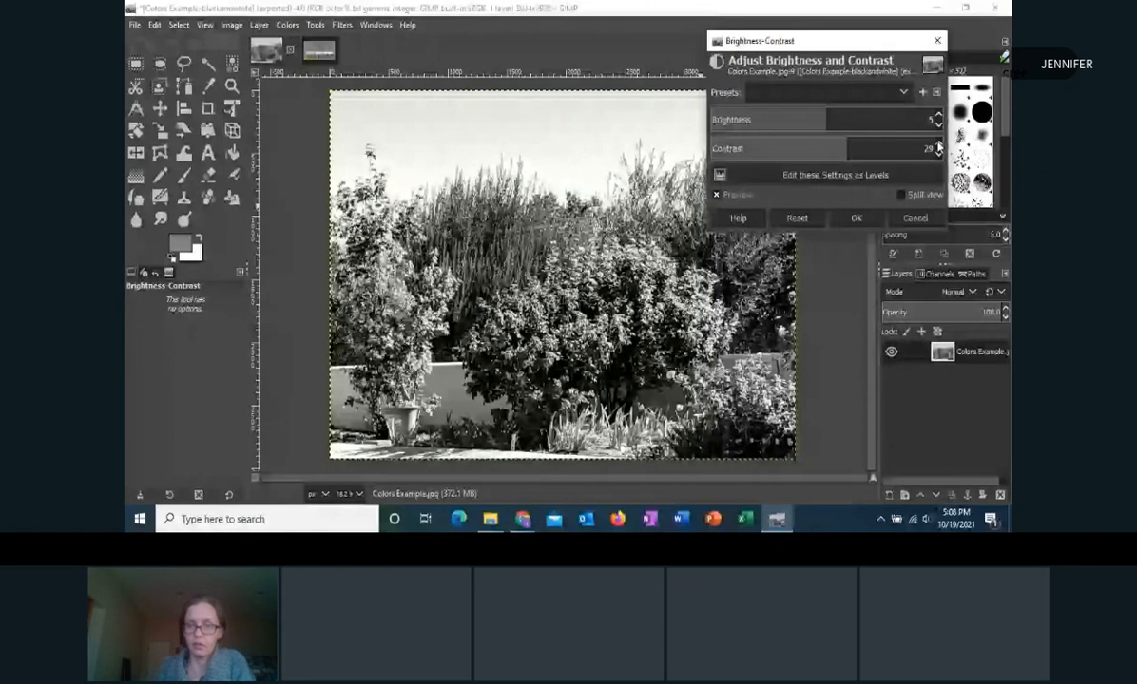
click(938, 143)
click(938, 144)
click(901, 195)
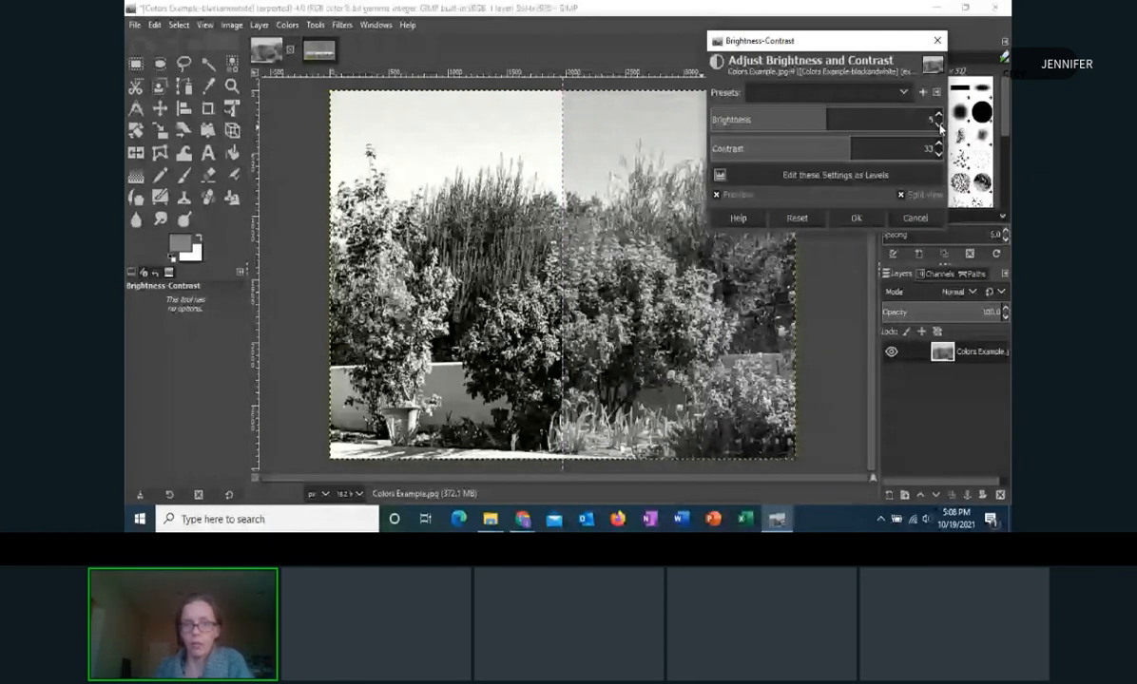
Set the brightness to 0 and the contrast to 28, and apply the Brightness-Contrast adjustment
click(939, 126)
click(939, 154)
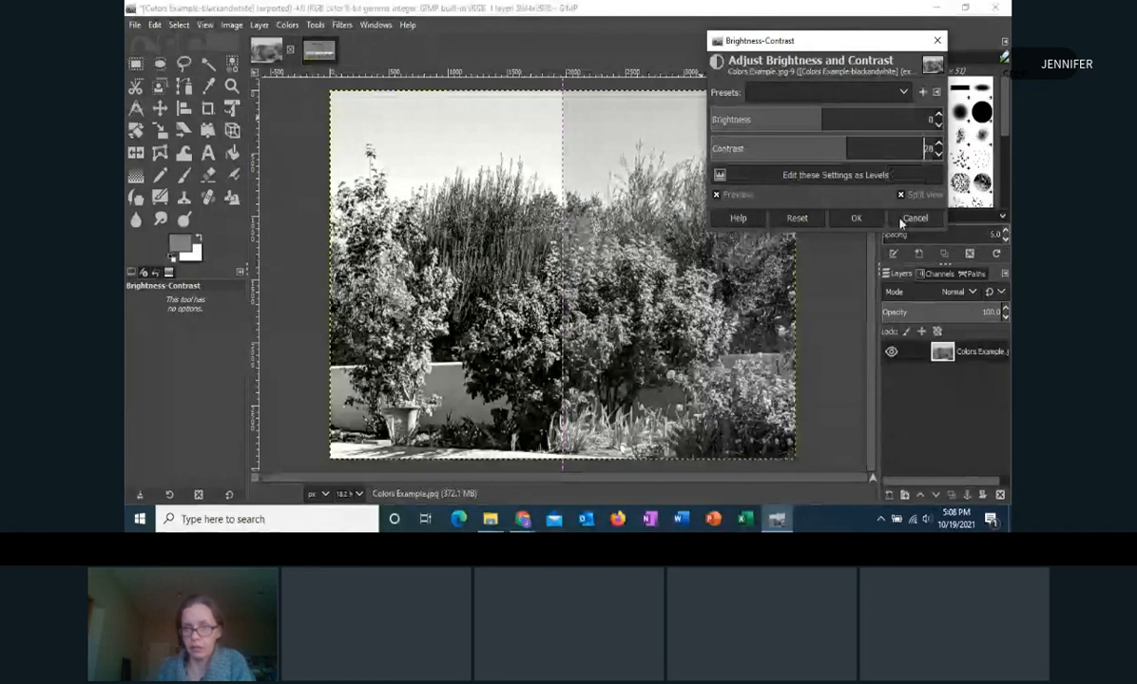
click(859, 216)
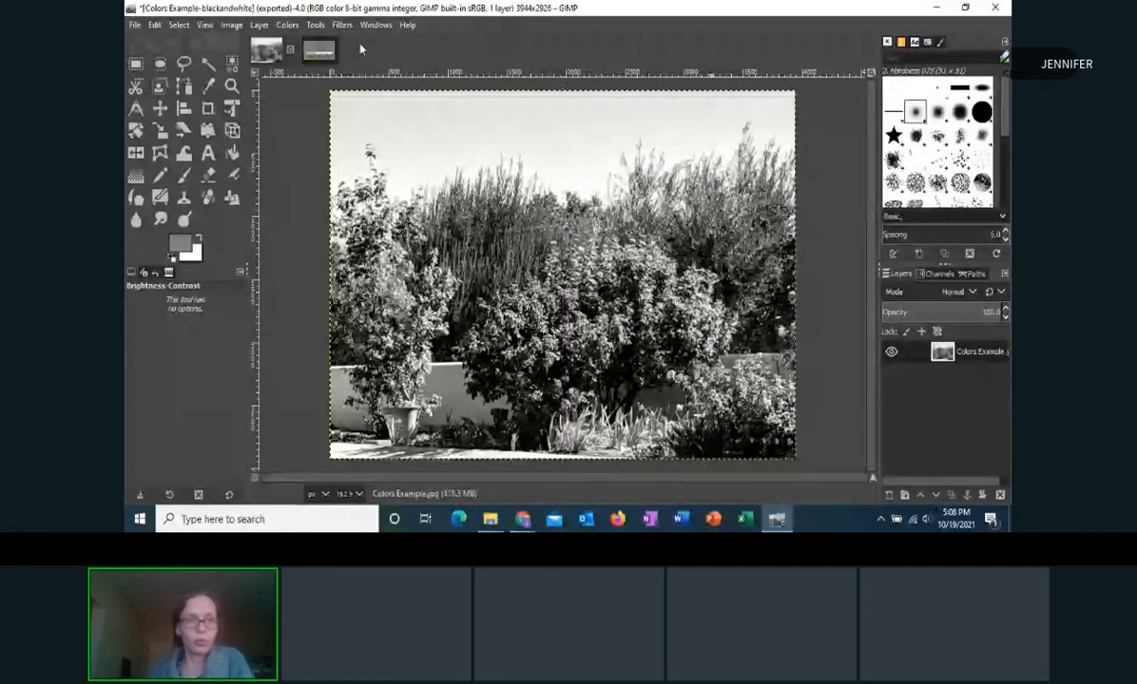
Show the GIMP Tutorial #2 title image, switch to the browser classroom and stop the screen share
click(321, 52)
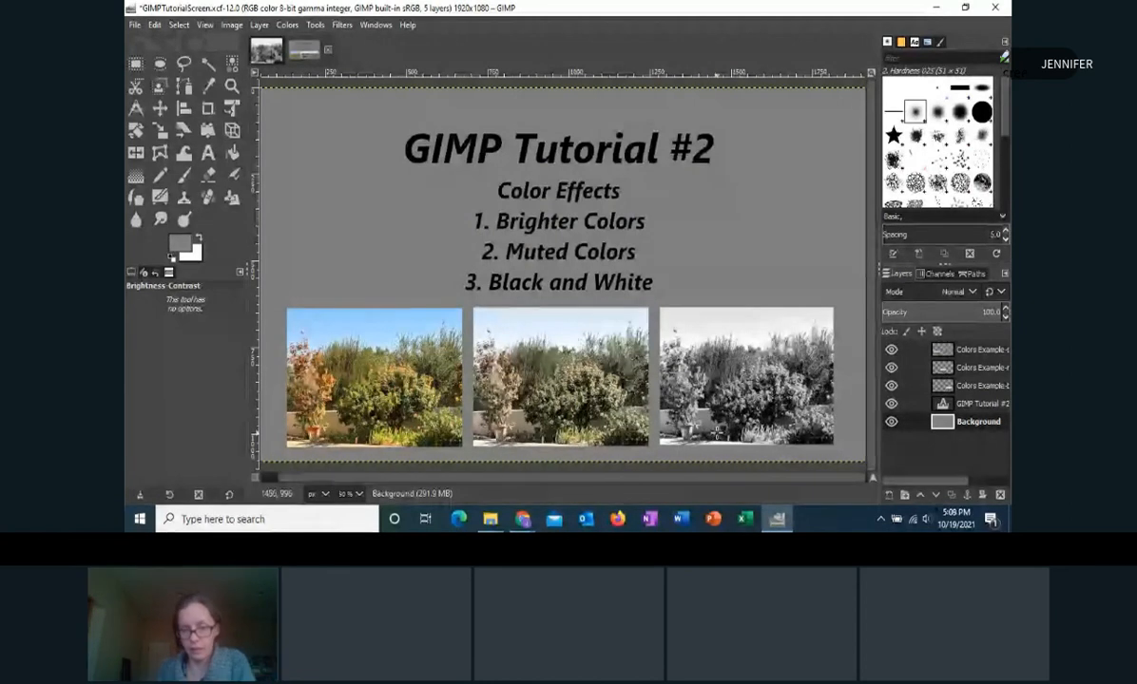
click(520, 520)
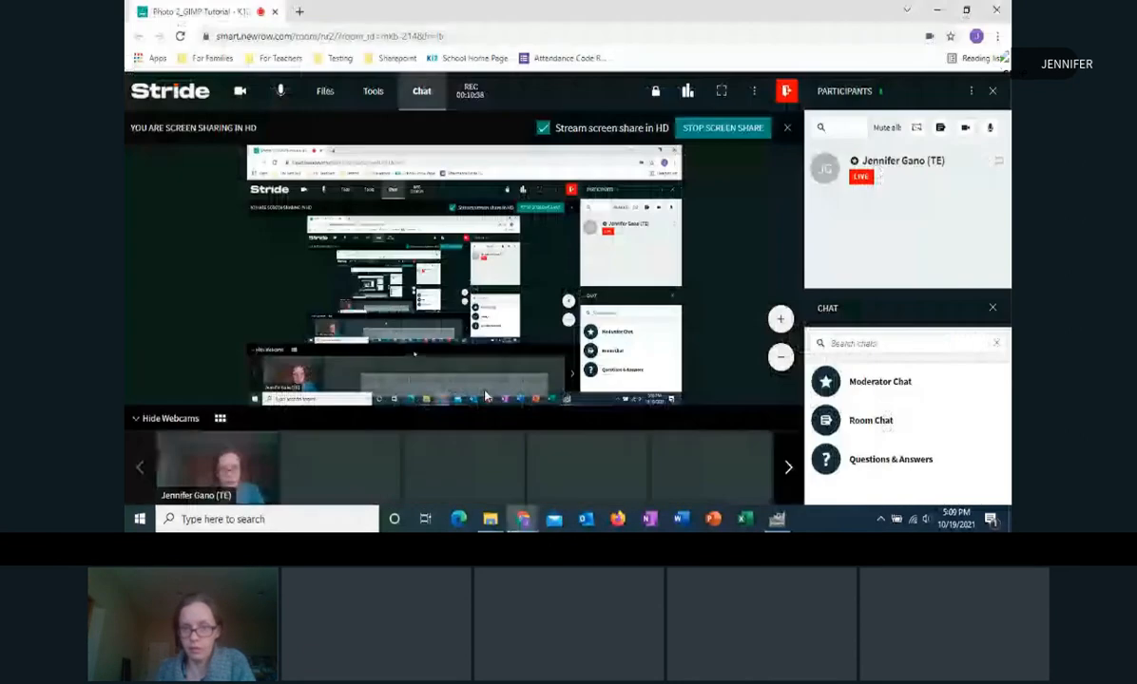
click(724, 128)
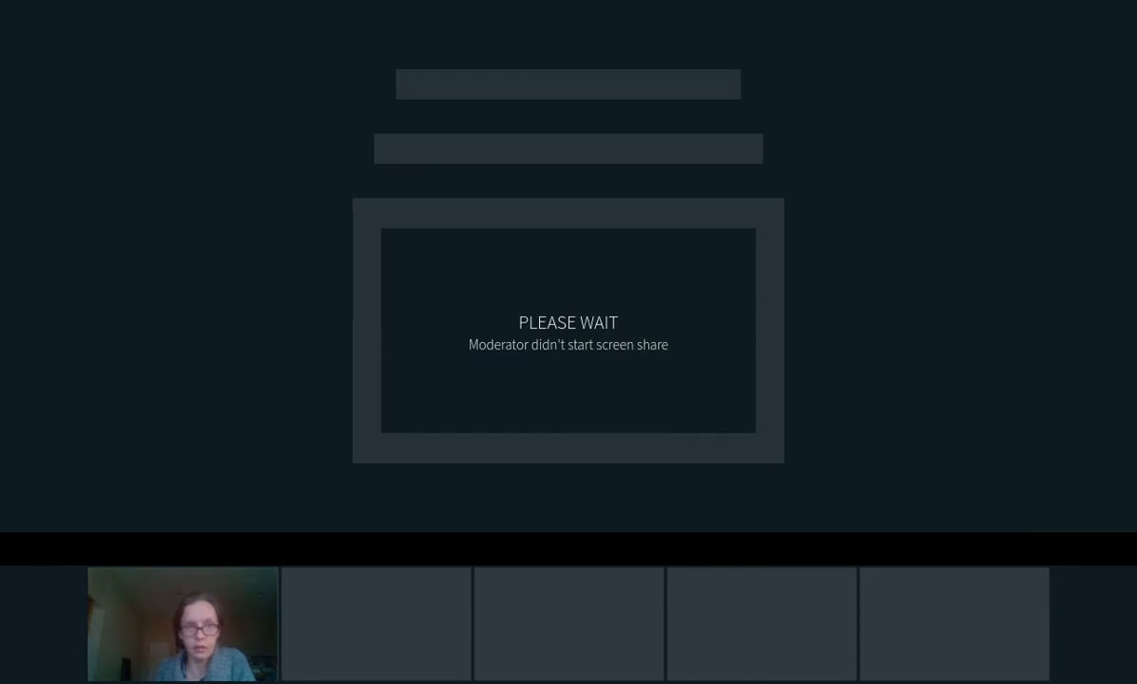